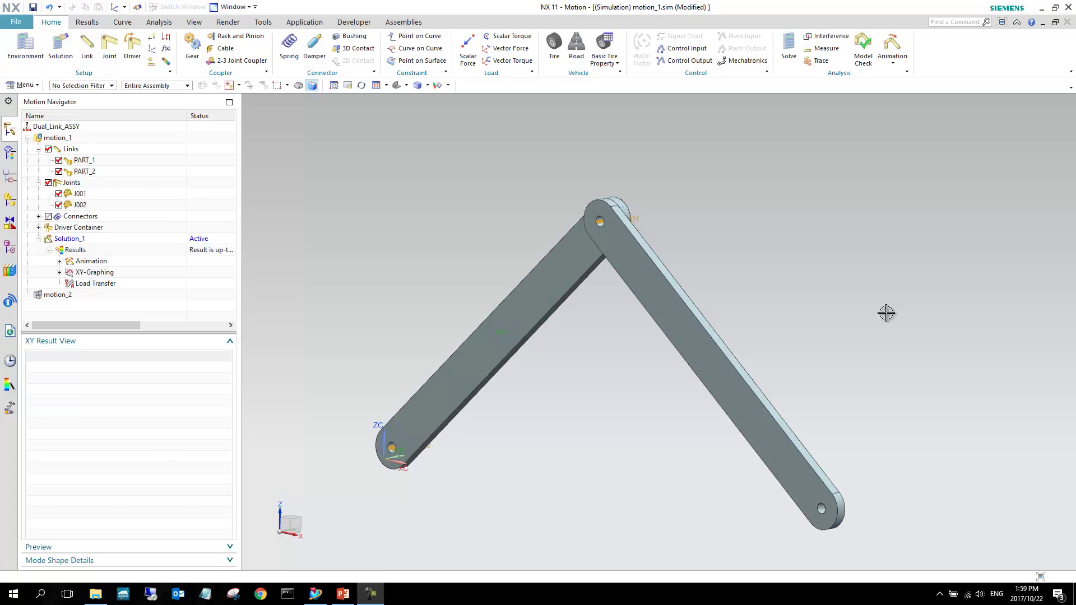
Orbit and zoom the view to inspect the pinned ends of PART_1 and PART_2
middle_drag(606, 257, 624, 260)
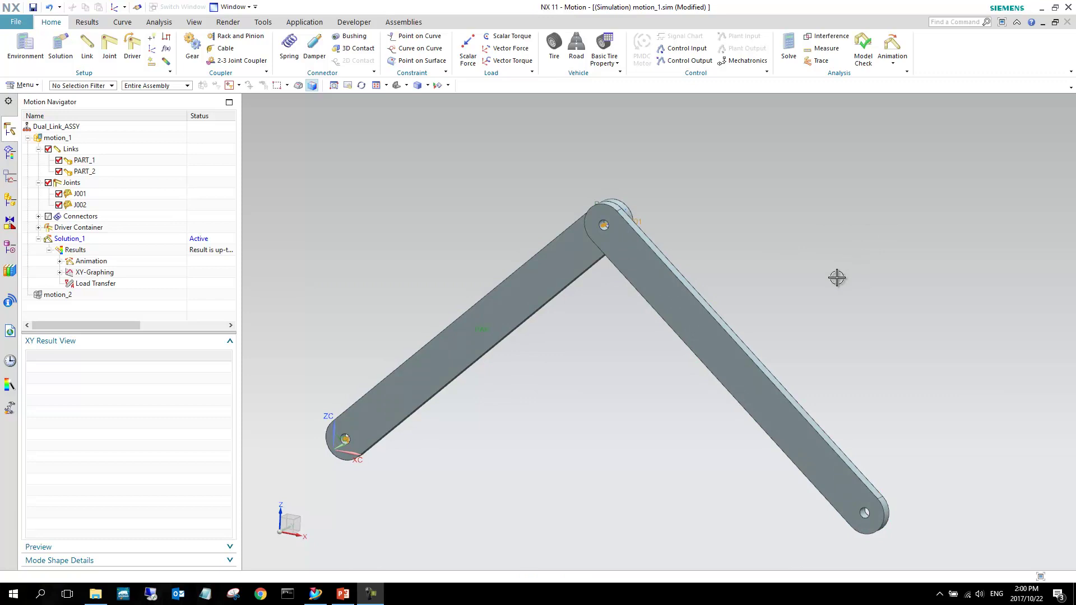
middle_drag(818, 343, 493, 428)
scroll(514, 405, up, 5)
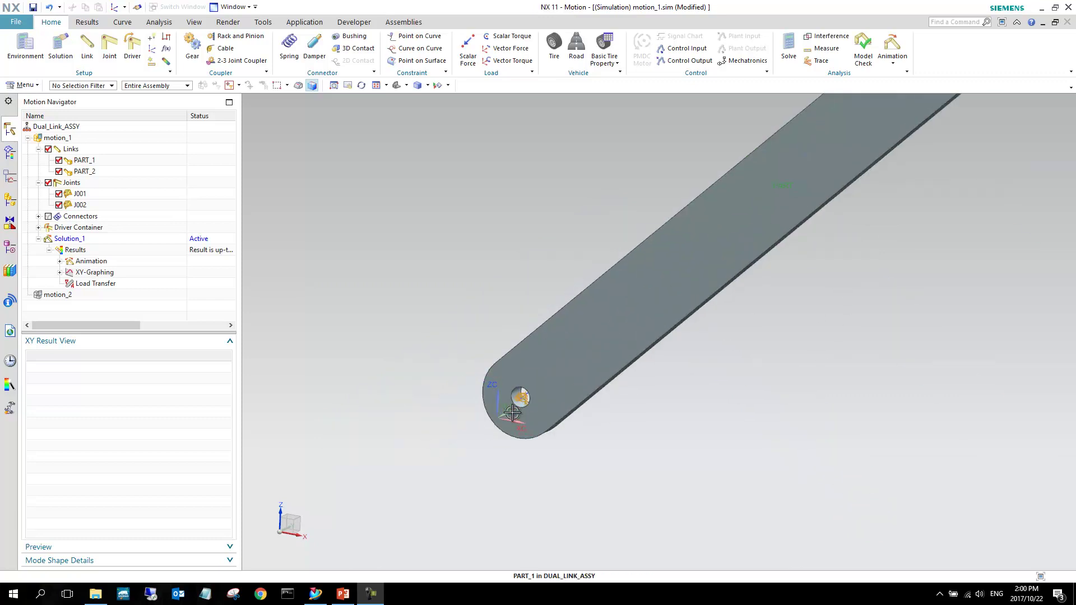
scroll(515, 406, up, 2)
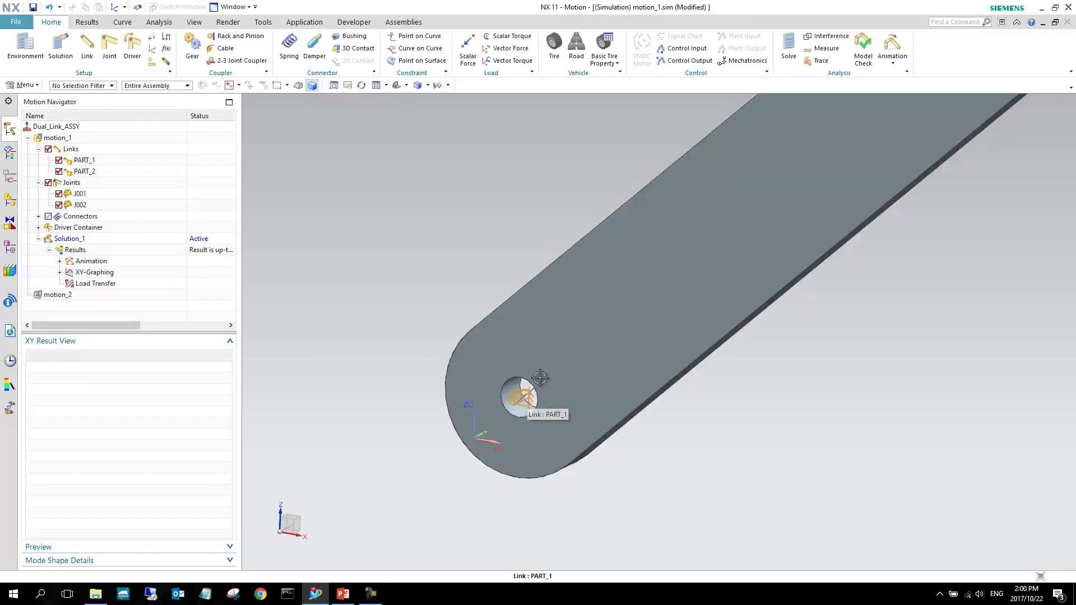
scroll(409, 429, down, 3)
scroll(410, 429, down, 1)
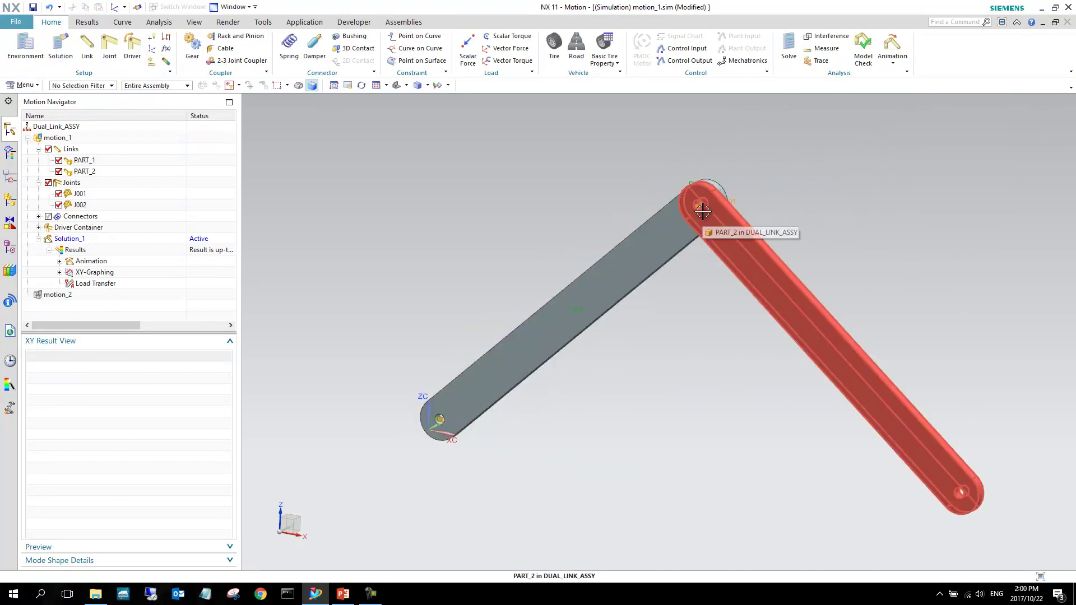
scroll(696, 202, up, 4)
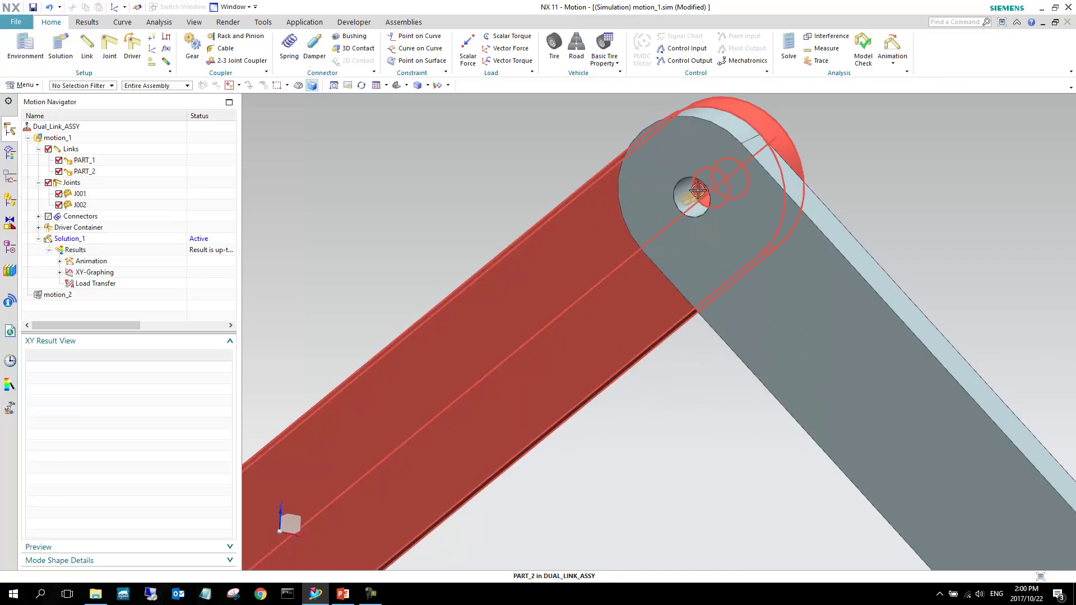
scroll(696, 191, down, 5)
middle_drag(612, 211, 579, 243)
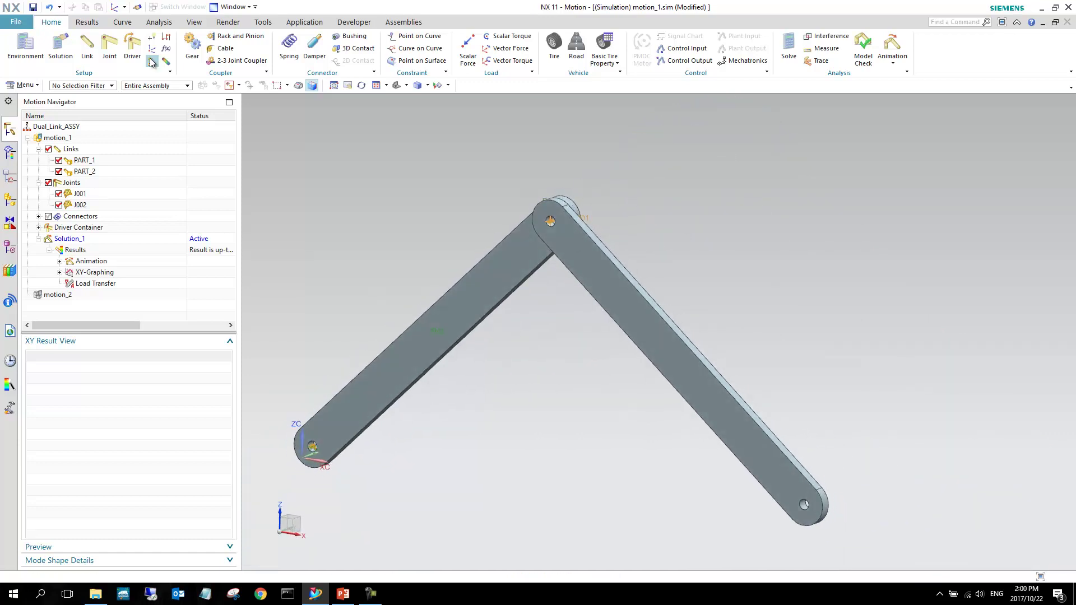
Play Solution_1's motion animation from the Results tab, then stop it
click(87, 22)
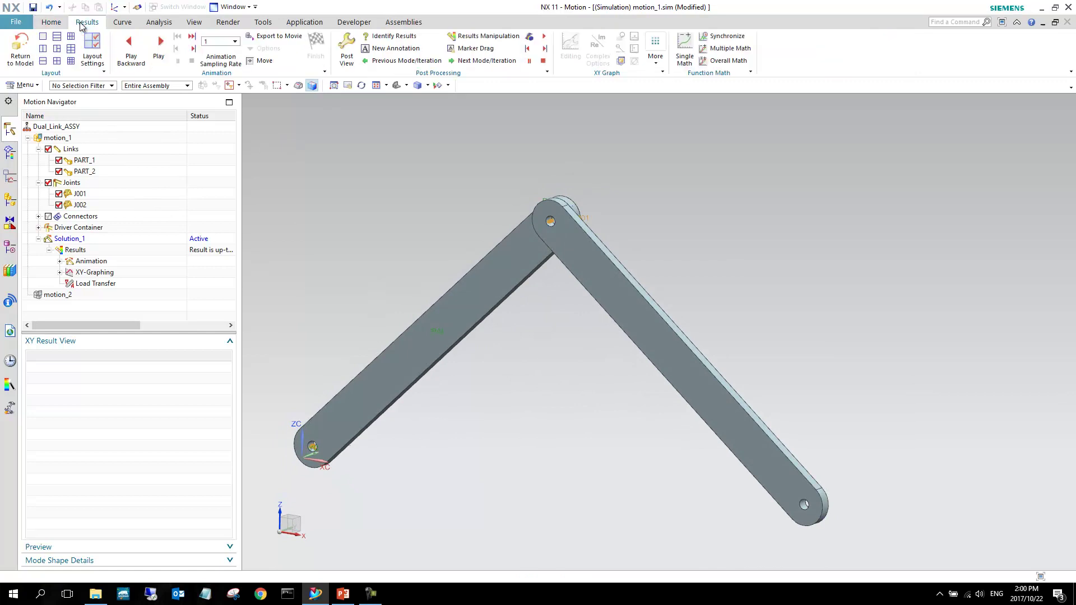
click(159, 45)
scroll(826, 236, down, 5)
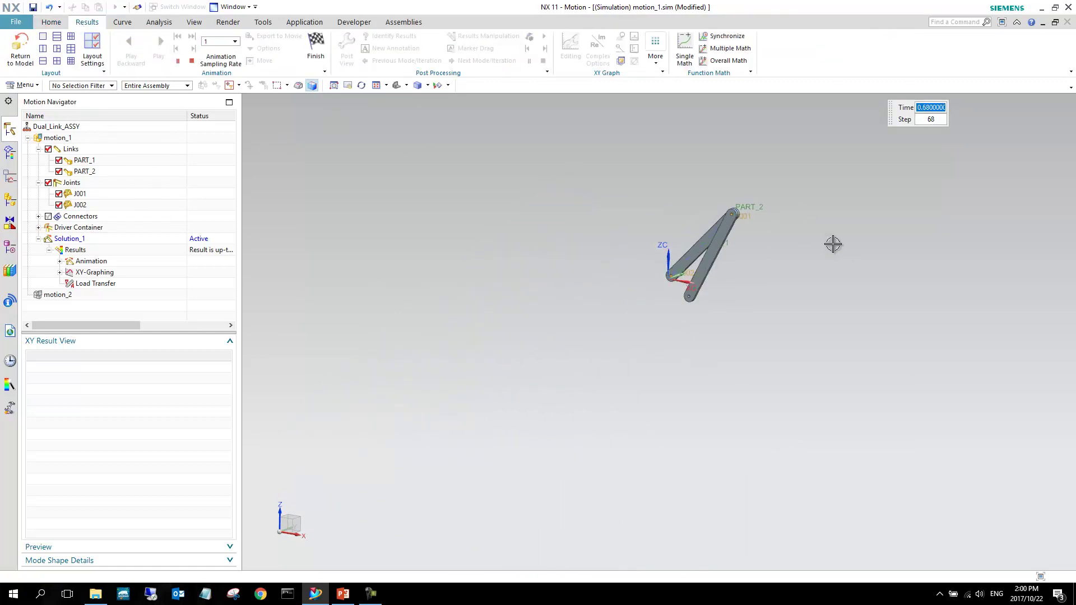
scroll(756, 187, up, 5)
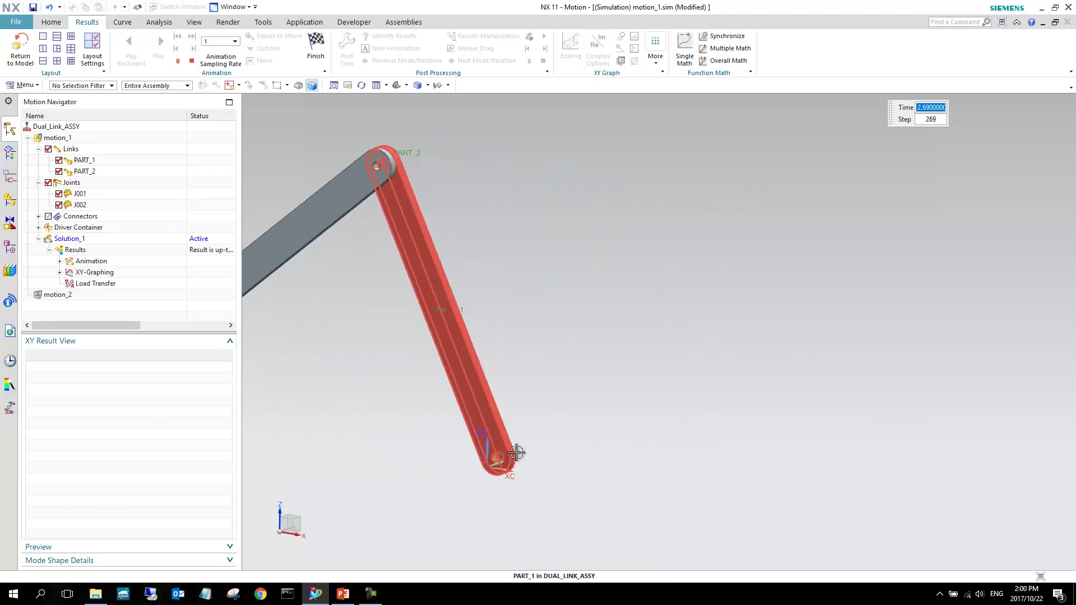
scroll(589, 271, down, 1)
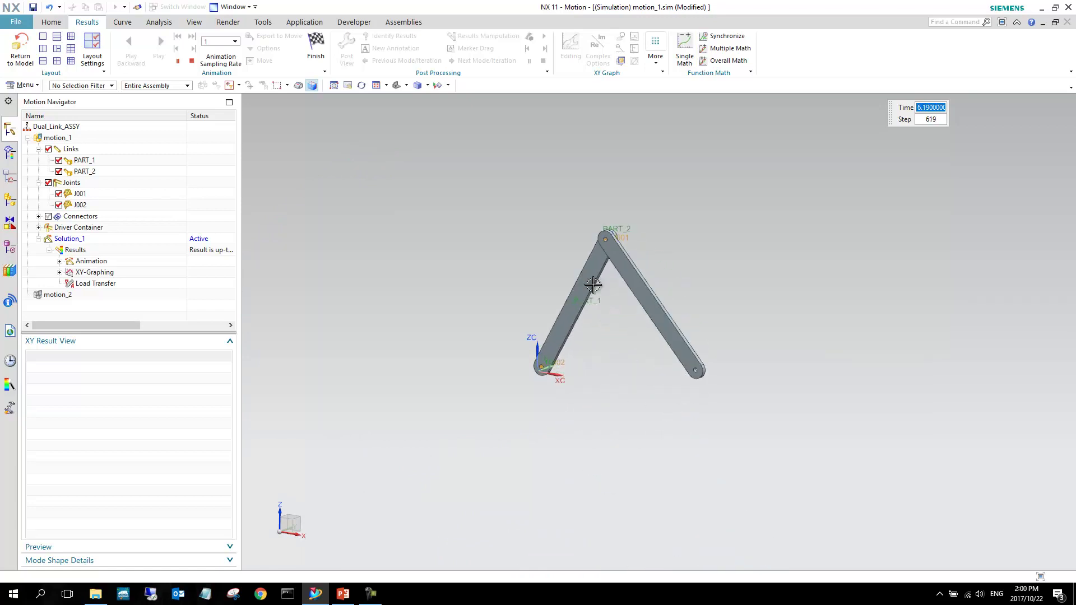
click(3, 51)
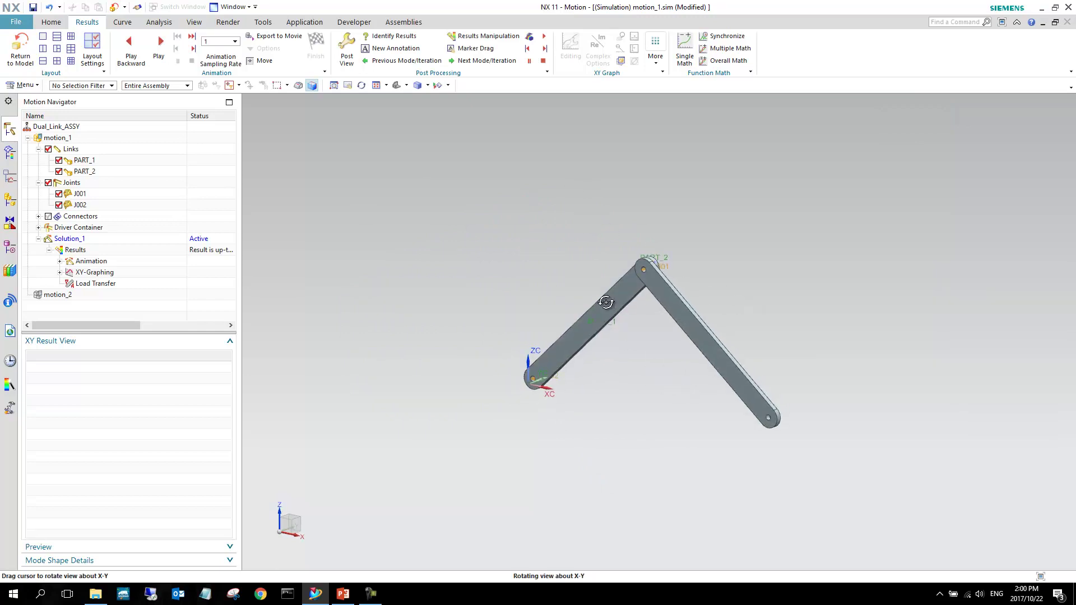
Browse the result quantities of PART_1, PART_2 and joints J001 and J002
scroll(599, 294, up, 4)
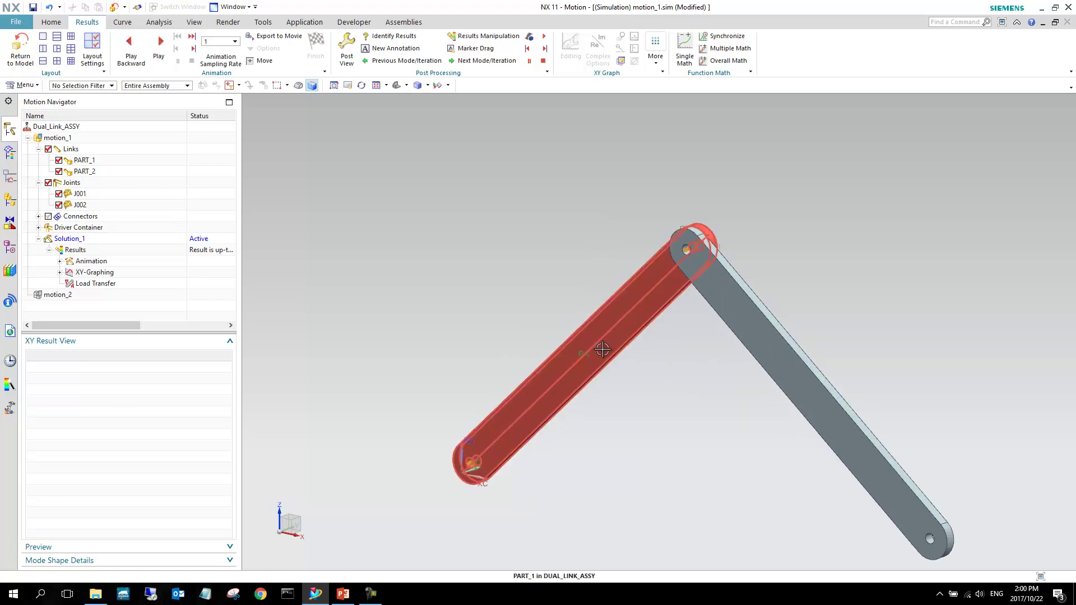
click(103, 162)
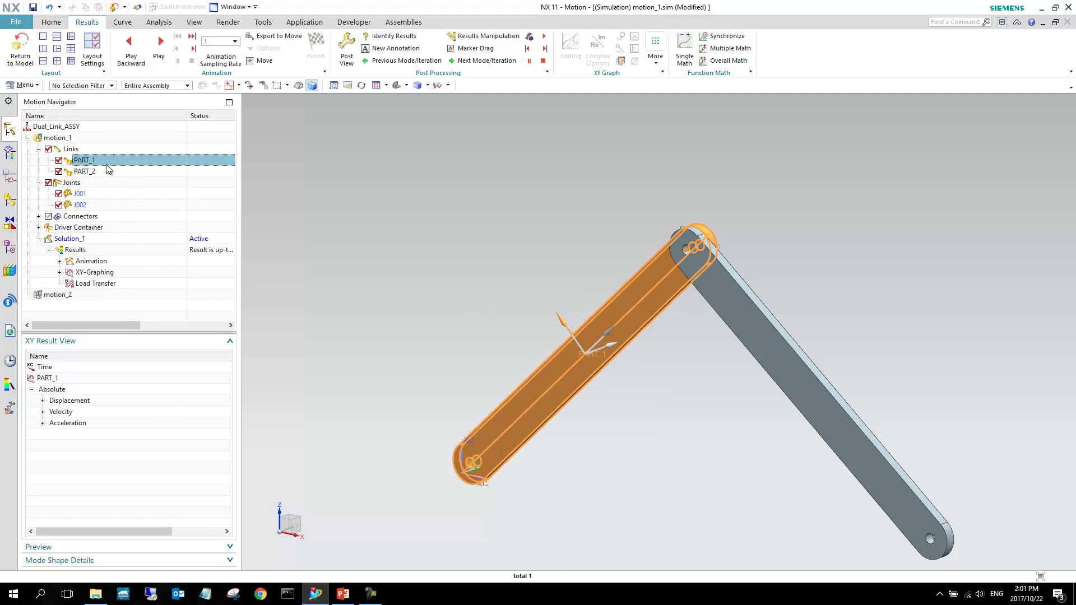
click(95, 173)
click(94, 194)
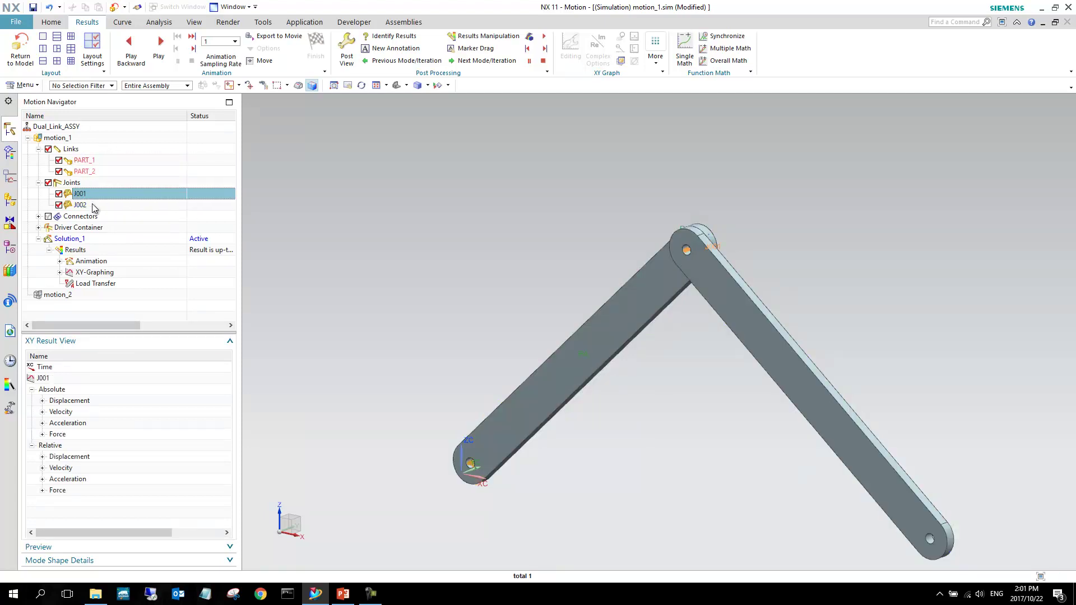
click(94, 205)
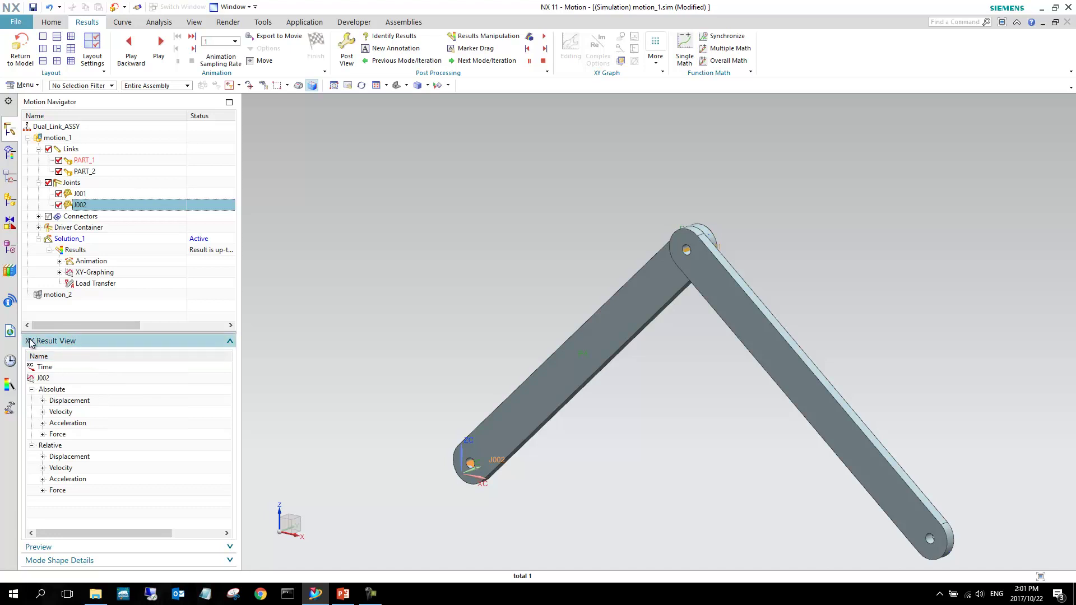
Toggle the XY Result View panel and settle on PART_1's displacement, velocity and acceleration results
click(81, 341)
click(81, 535)
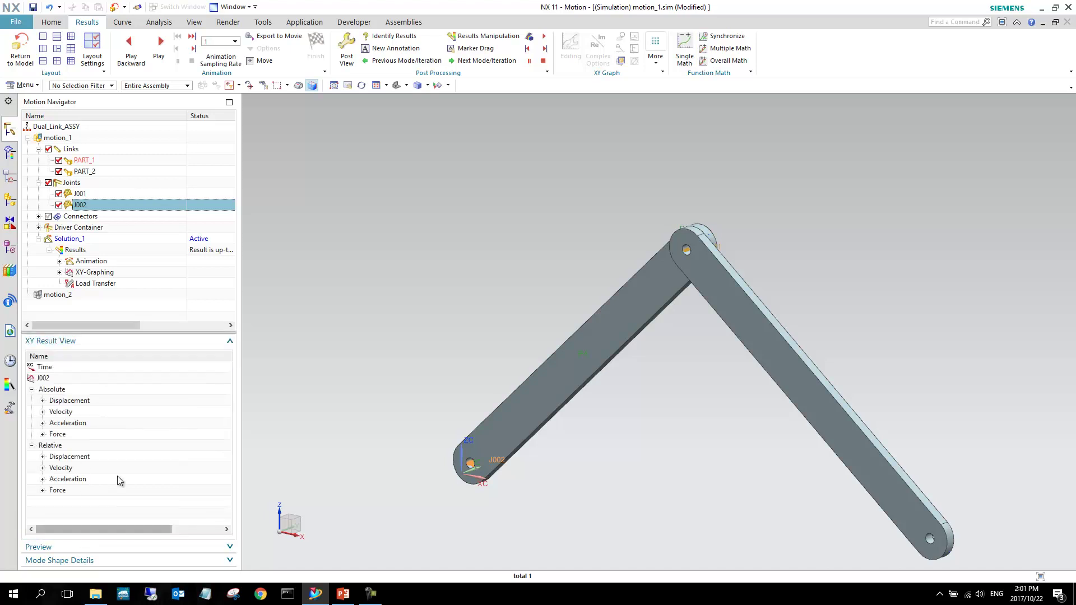
click(86, 161)
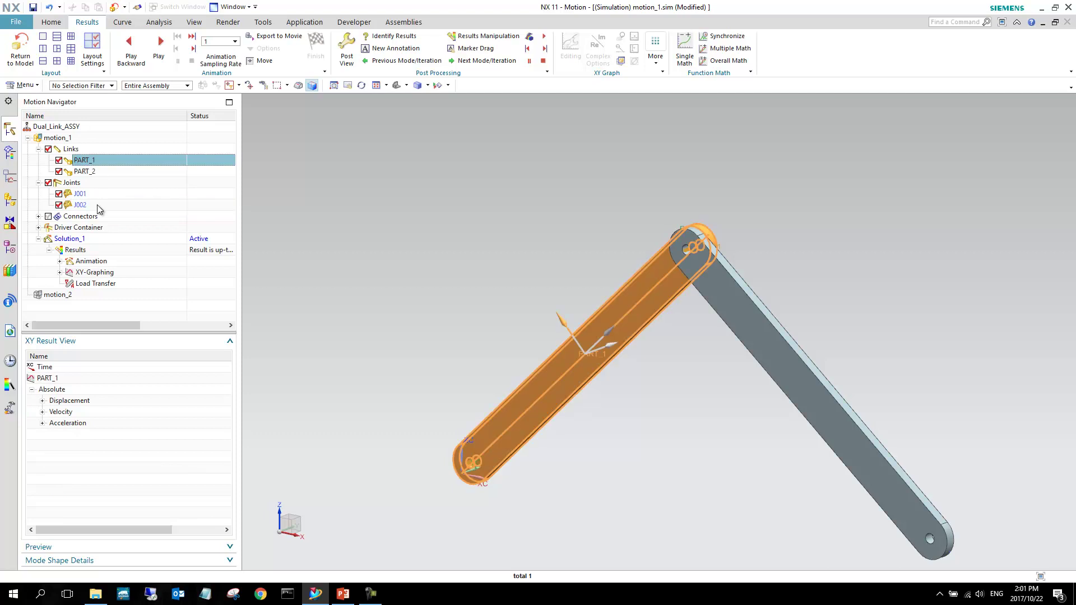
click(96, 195)
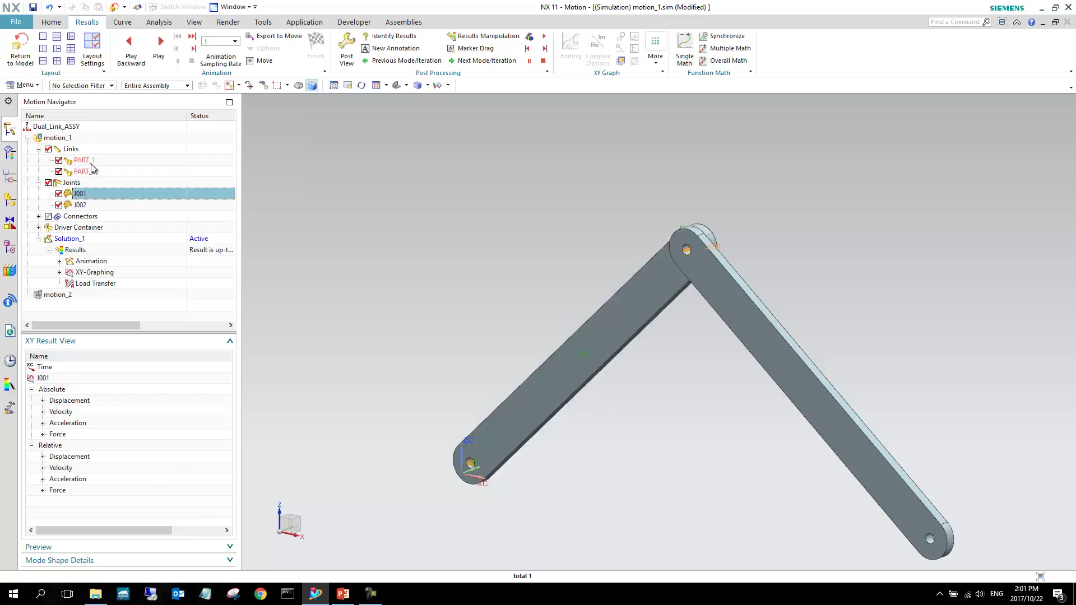
click(92, 163)
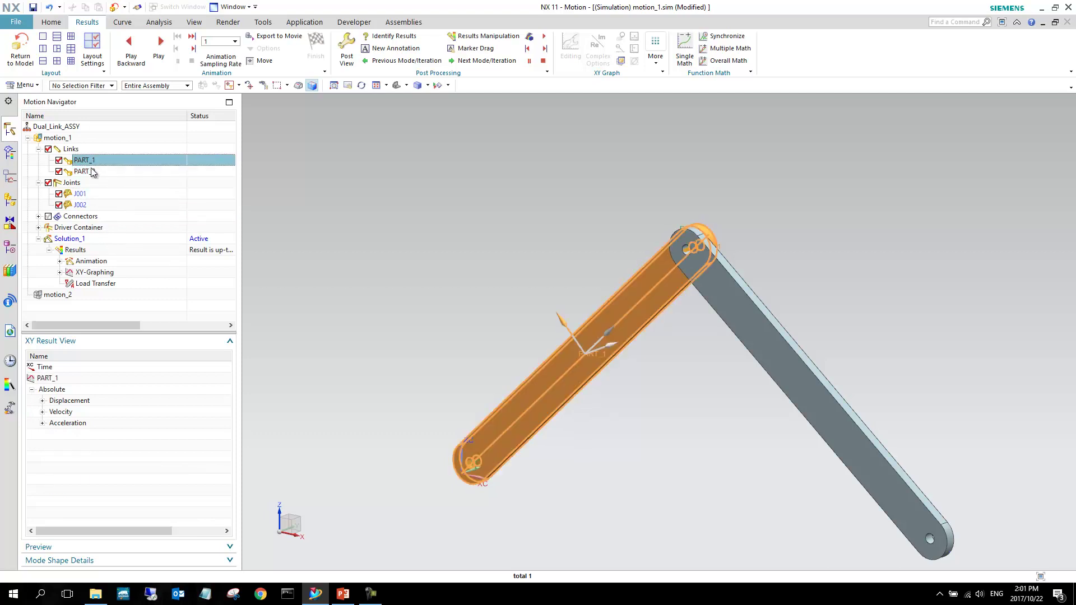
click(93, 196)
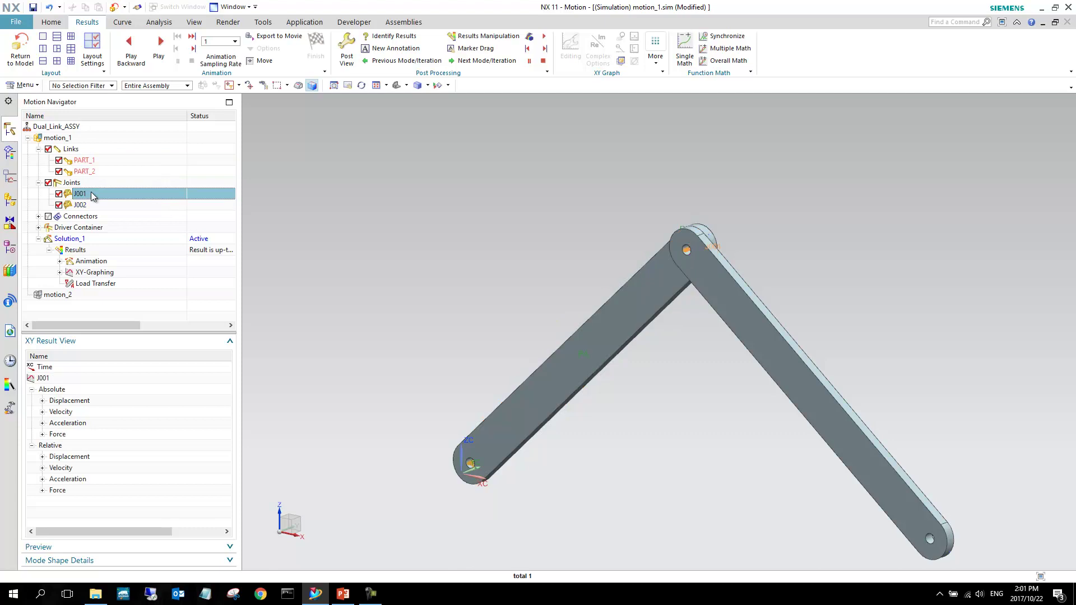
click(92, 163)
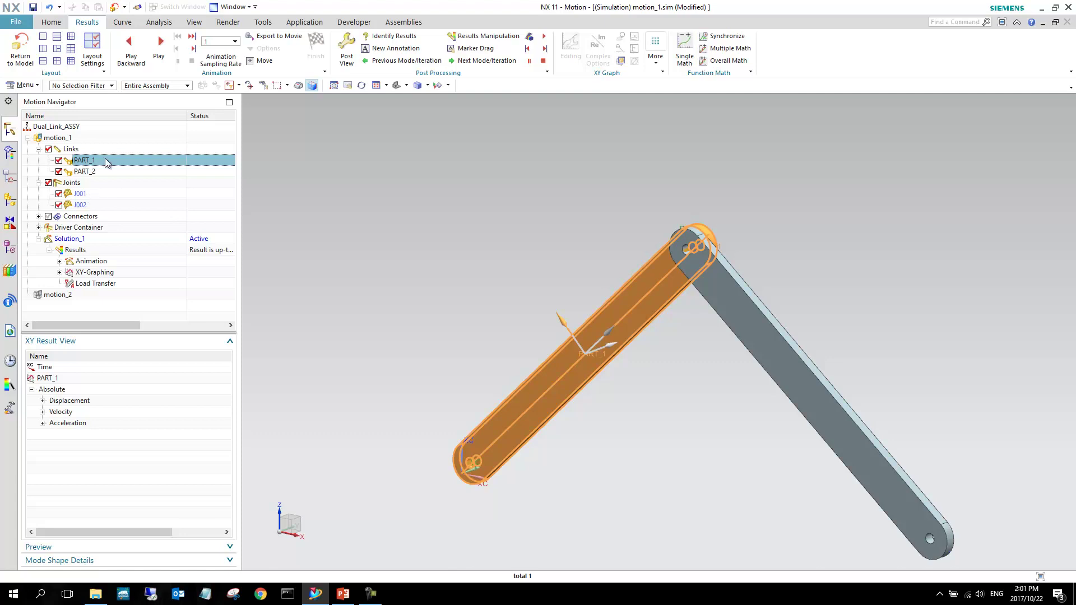
click(92, 193)
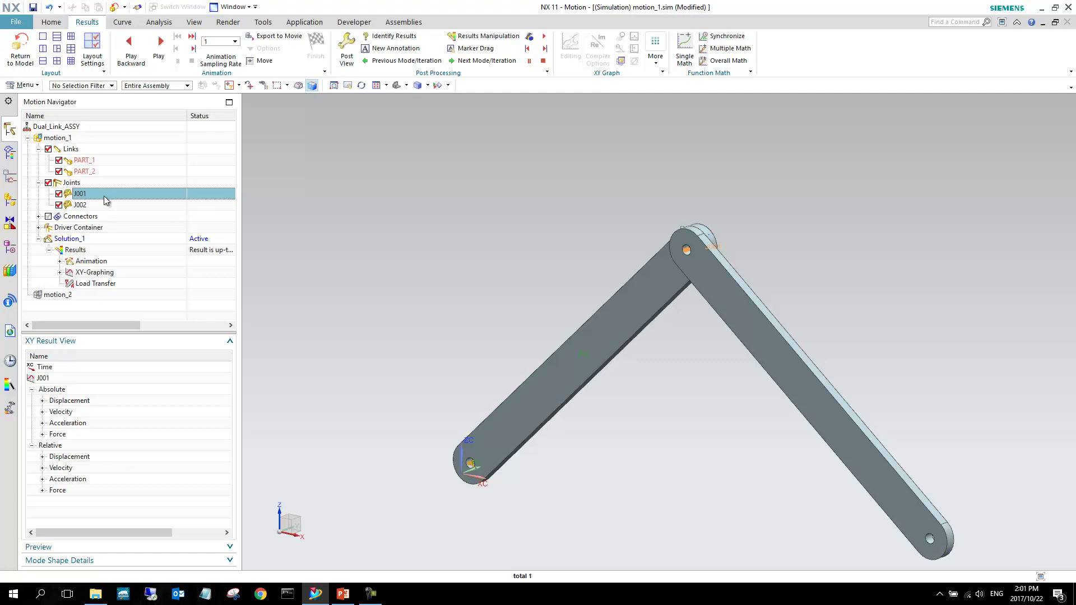
click(84, 160)
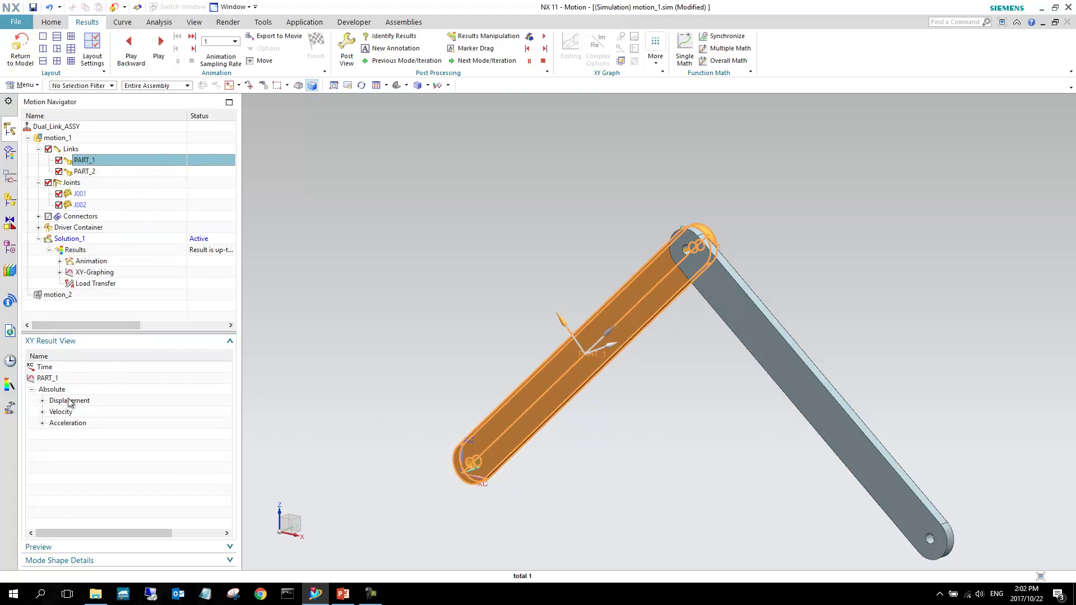
Plot PART_1's velocity Magnitude against time in a new graph window and reposition it
click(42, 412)
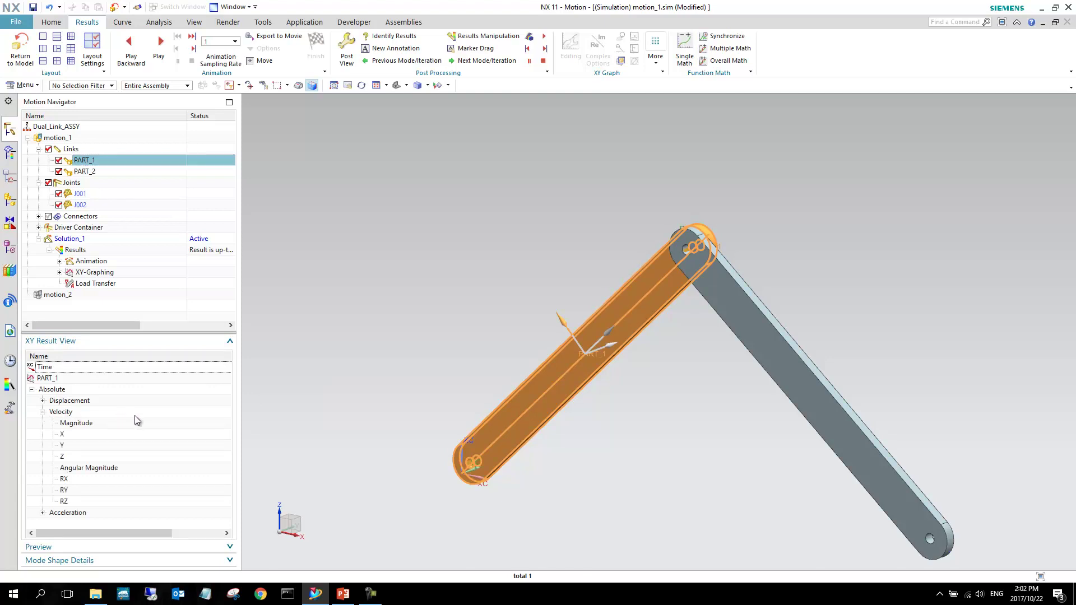
click(84, 423)
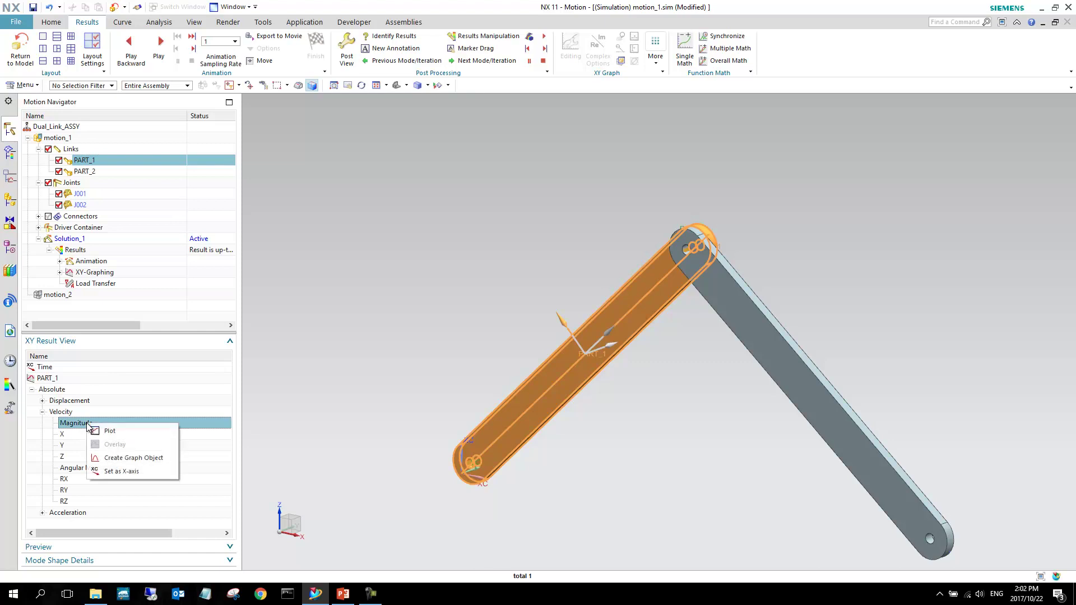
right_click(87, 424)
click(110, 432)
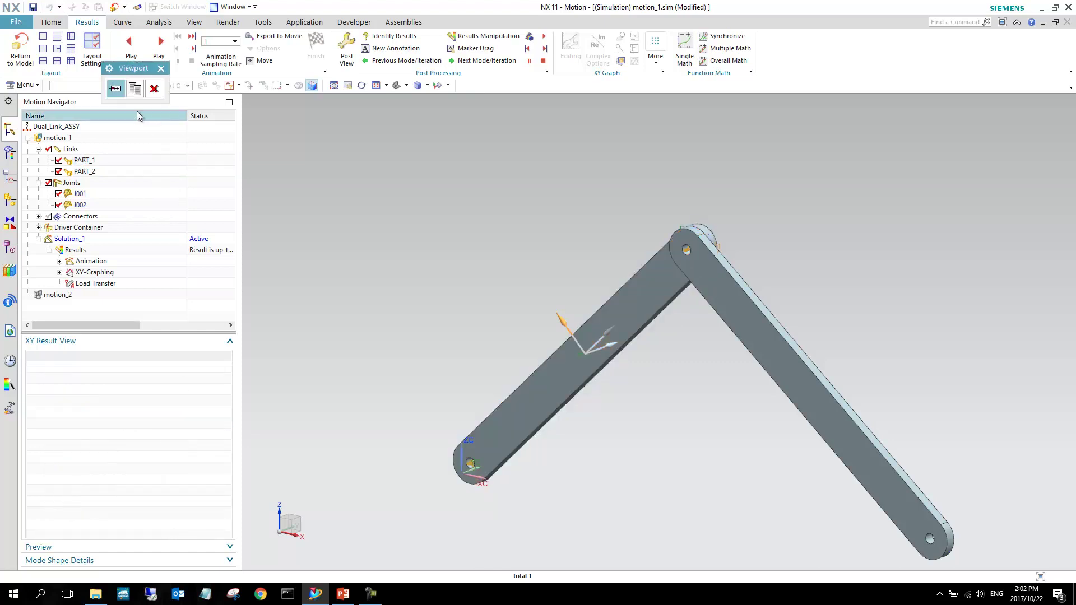
click(135, 89)
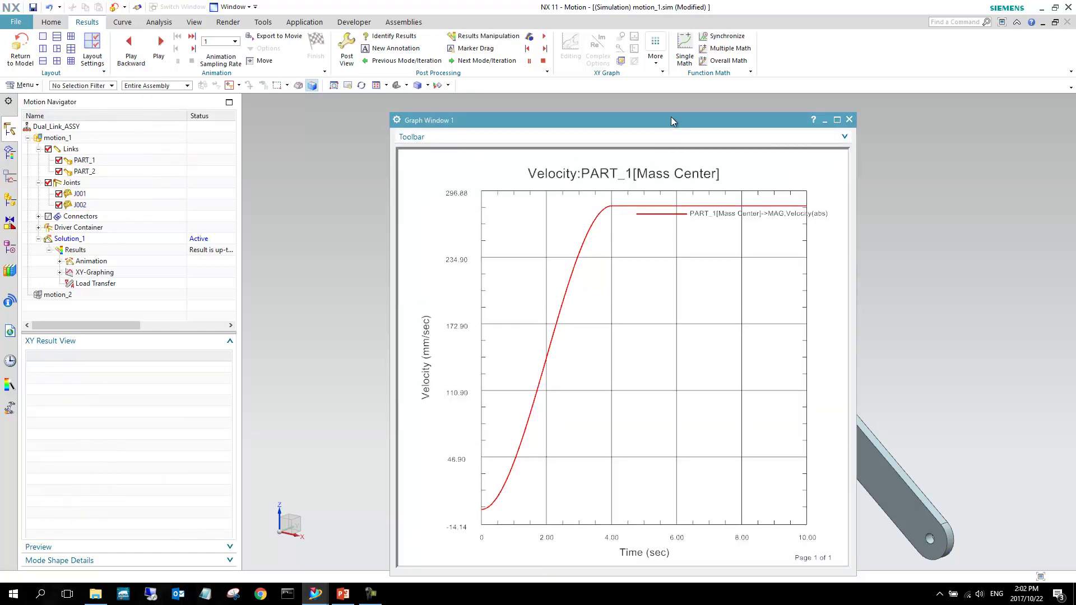
drag(672, 121, 401, 70)
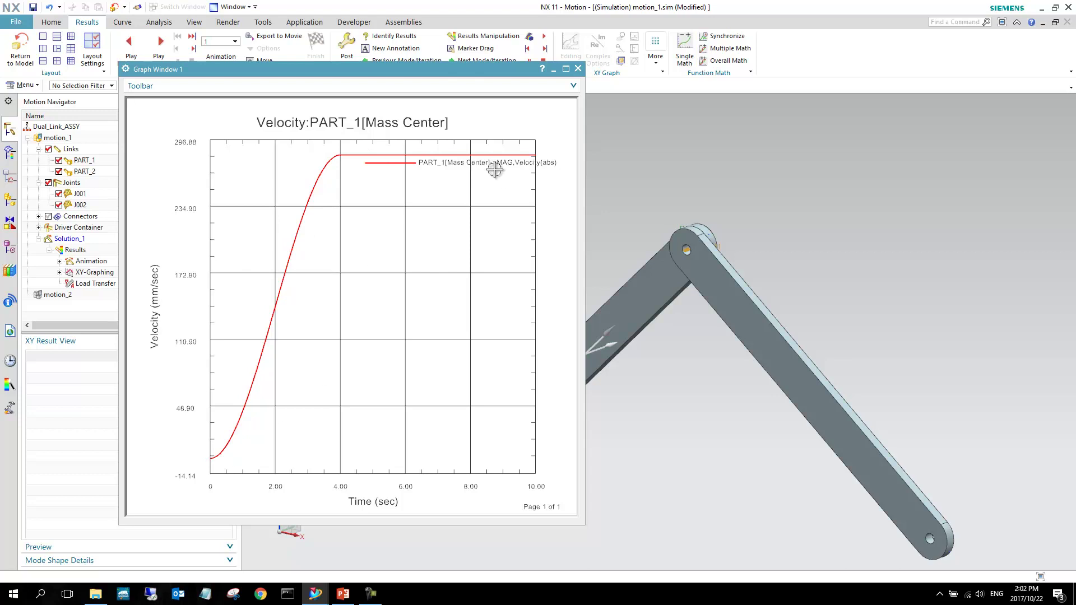
drag(448, 72, 713, 65)
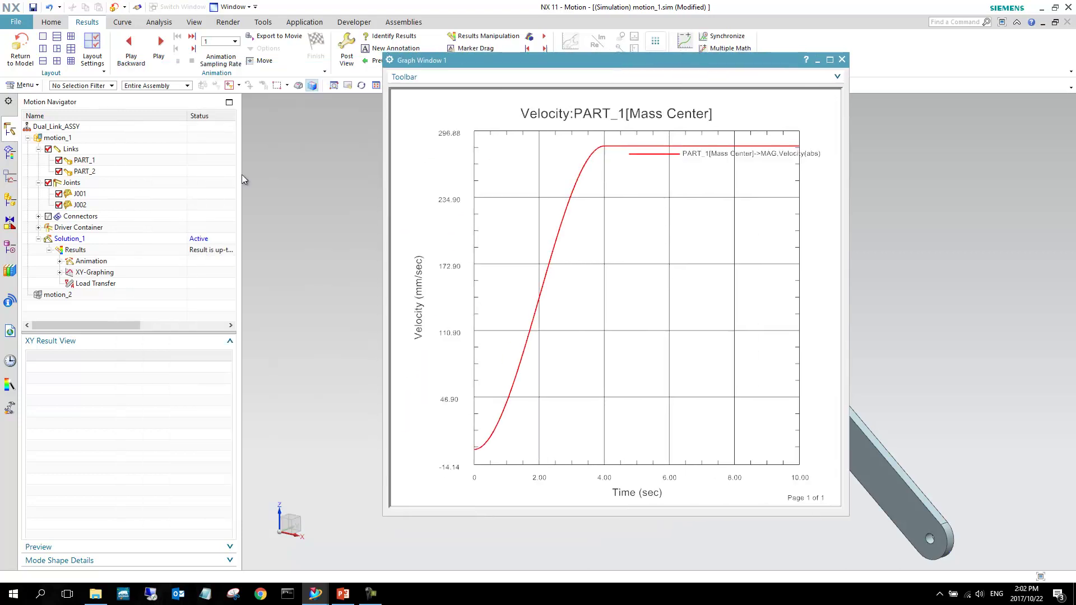
Overlay PART_2's velocity Magnitude curve onto the PART_1 velocity graph
click(85, 172)
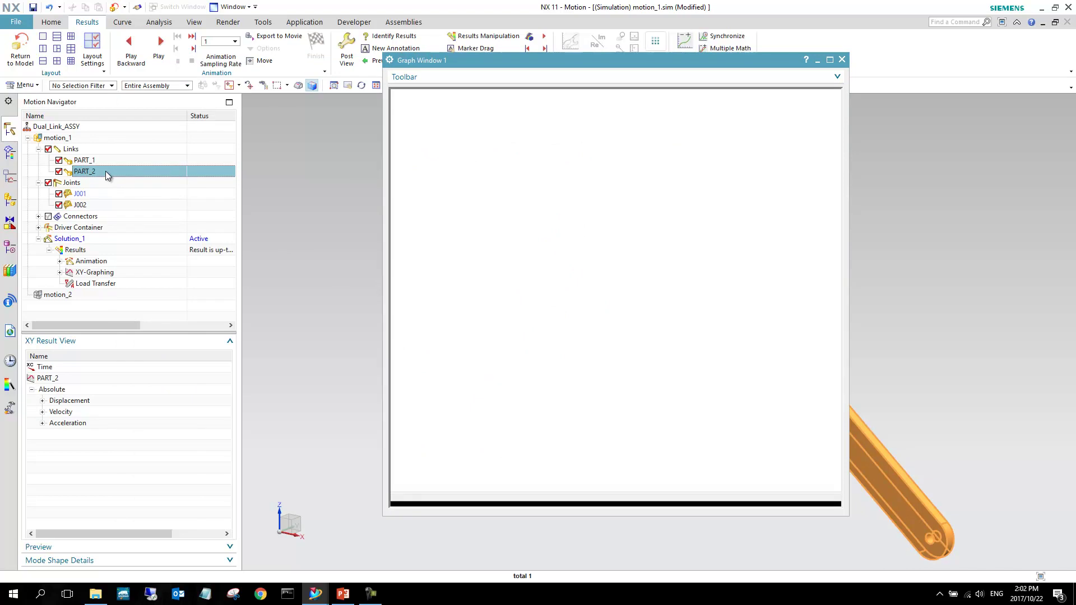
click(42, 412)
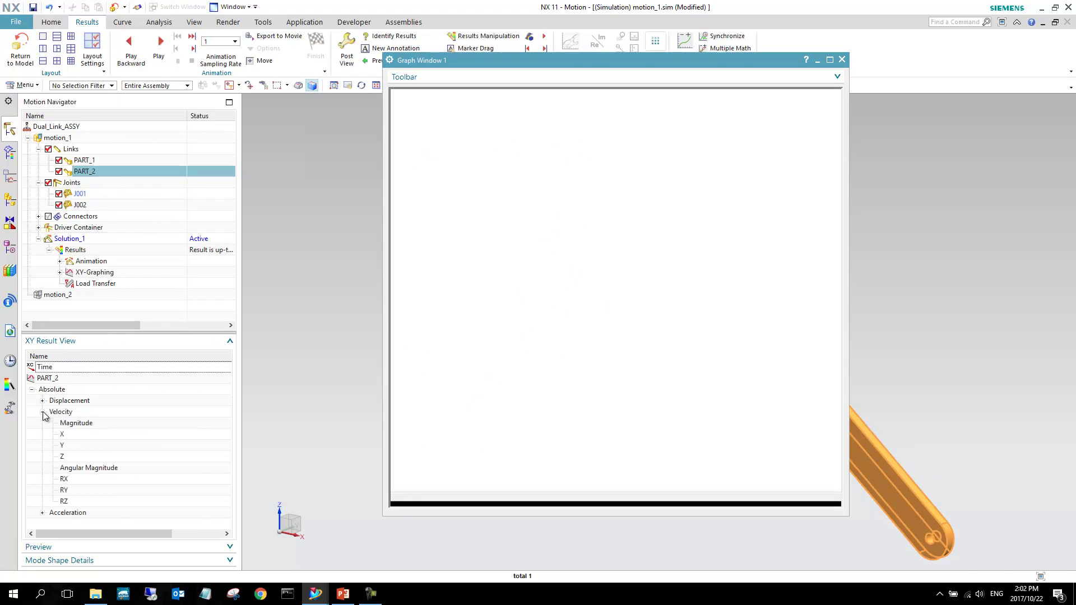
right_click(83, 427)
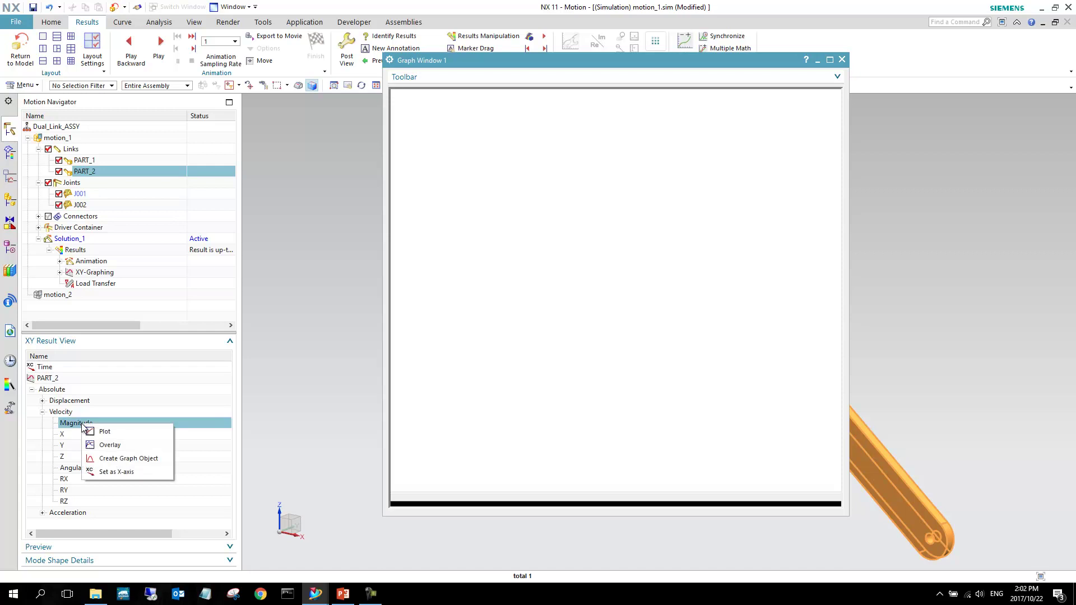
click(108, 448)
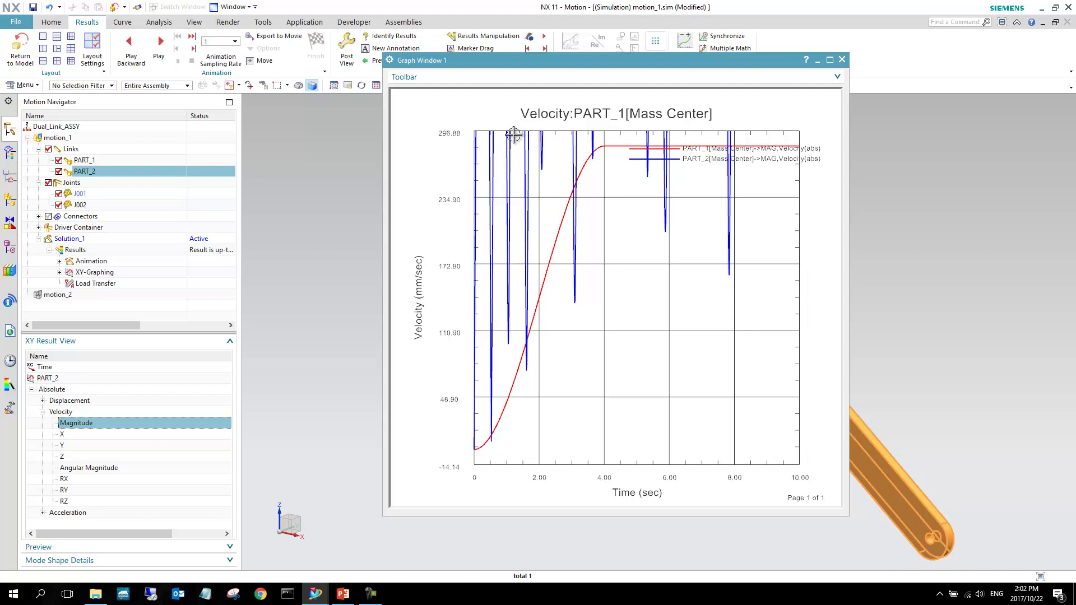
click(468, 81)
Turn off Auto-Range on the graph's Y axis and fix it at 0 to 2000 mm/sec
click(402, 95)
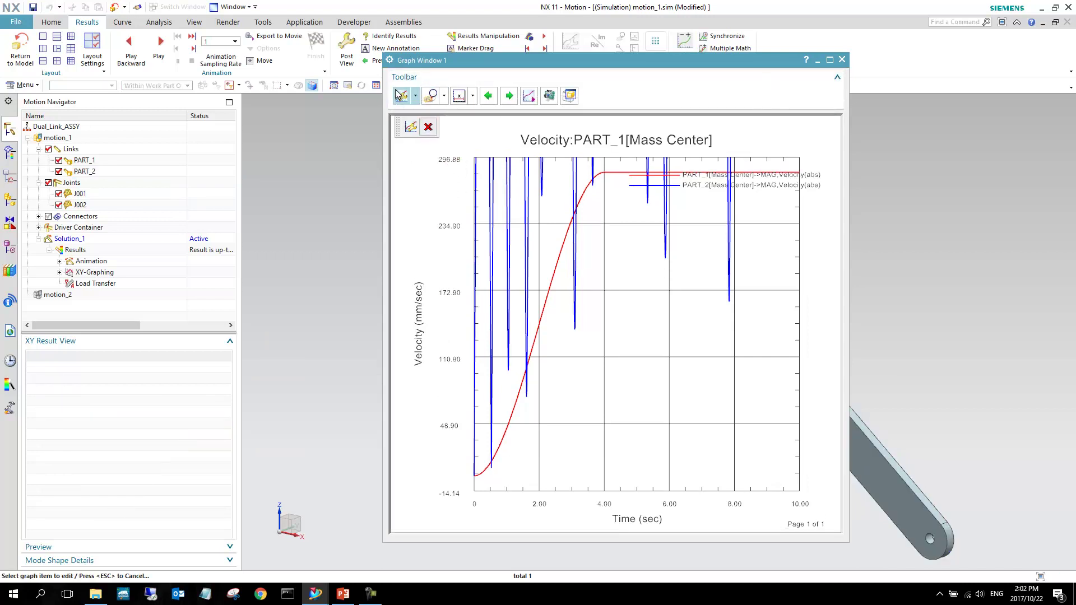
click(448, 162)
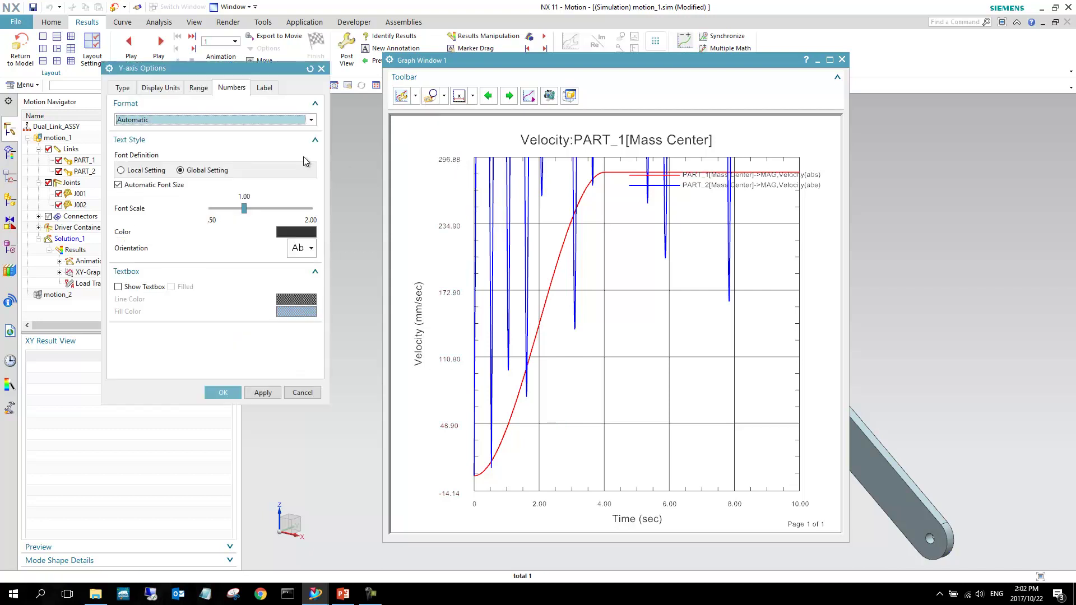
click(200, 88)
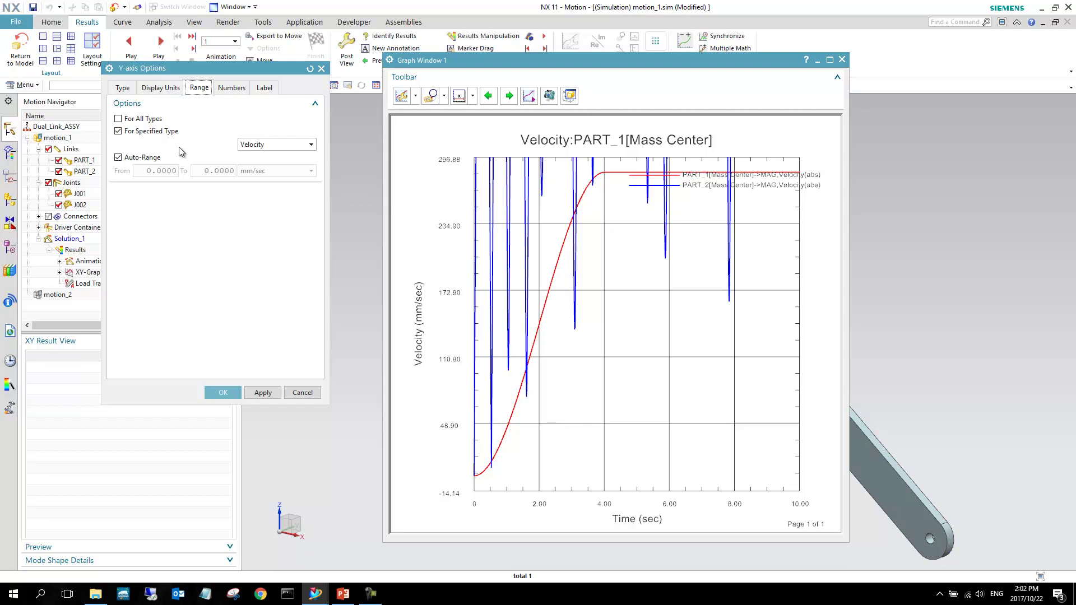
click(127, 159)
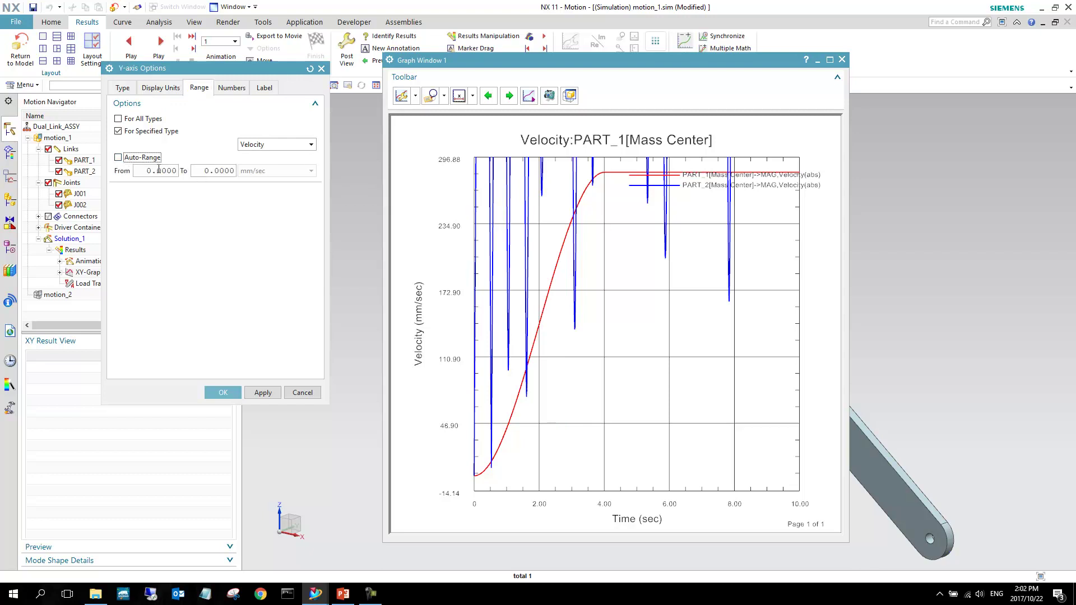
click(205, 172)
text(0)
click(263, 392)
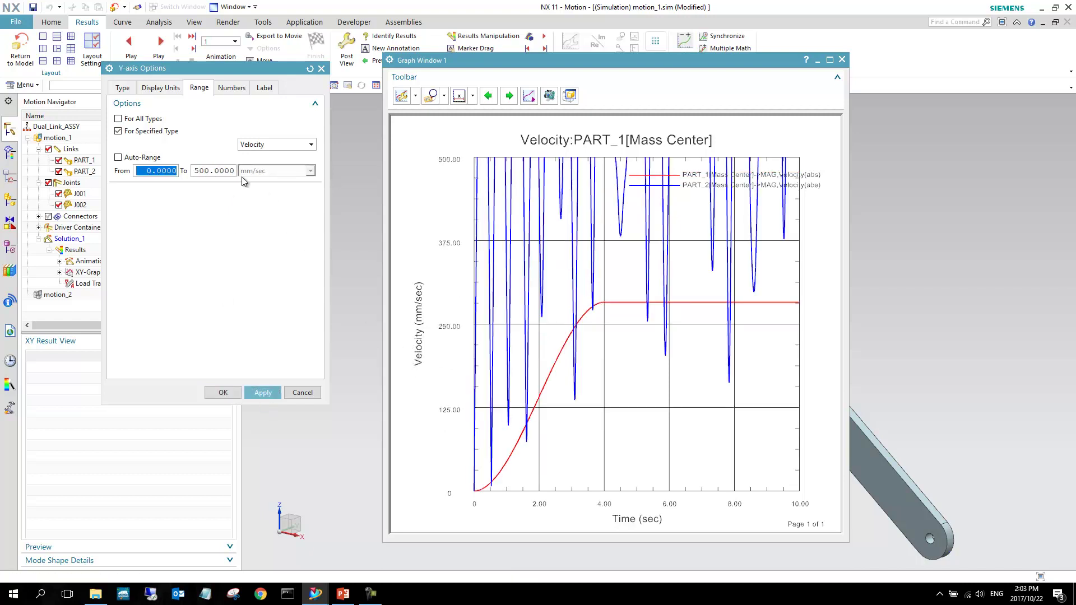
drag(210, 171, 194, 171)
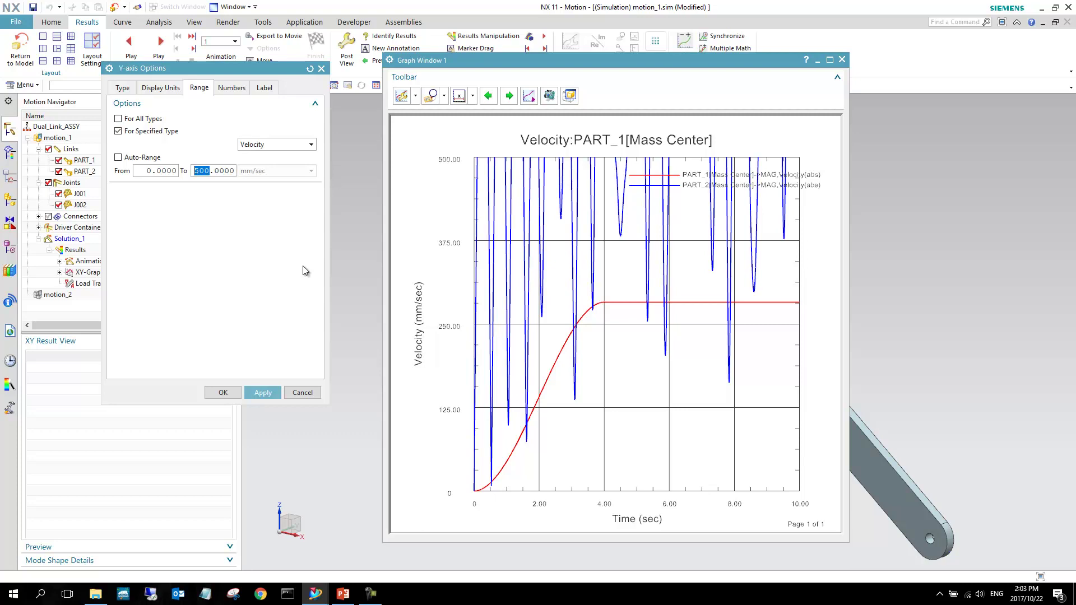
text(2000)
click(276, 390)
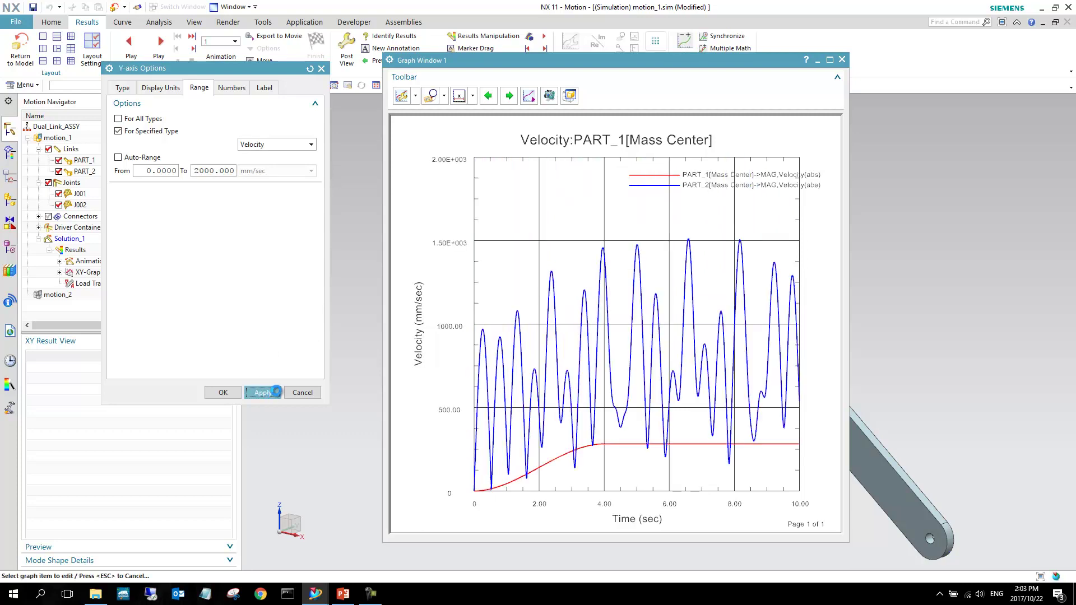
click(223, 392)
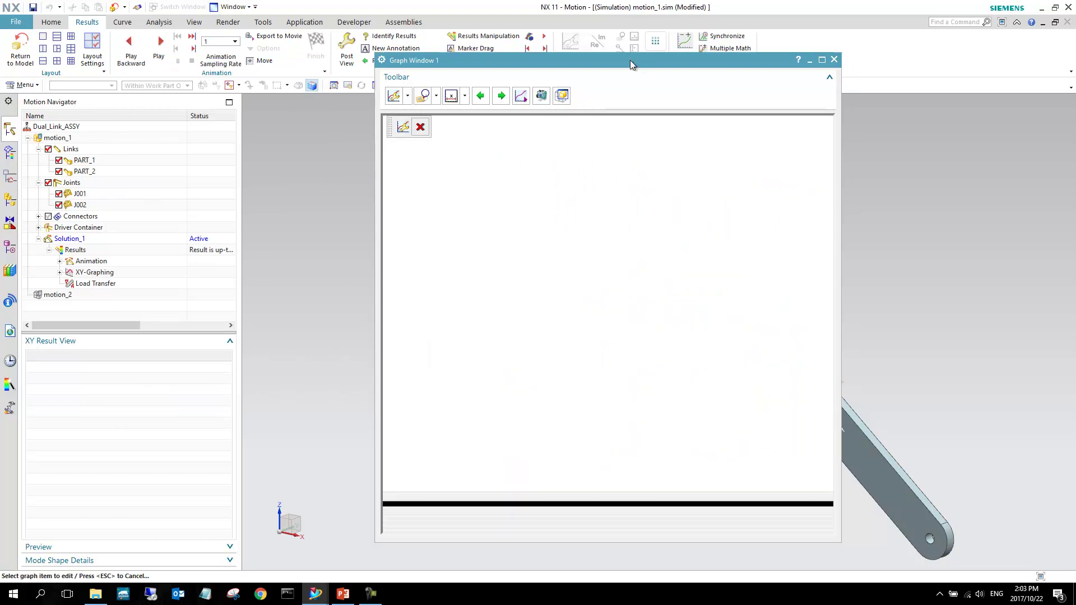
Move Graph Window 1 to the upper left and zoom out the 3D view
drag(591, 60, 378, 44)
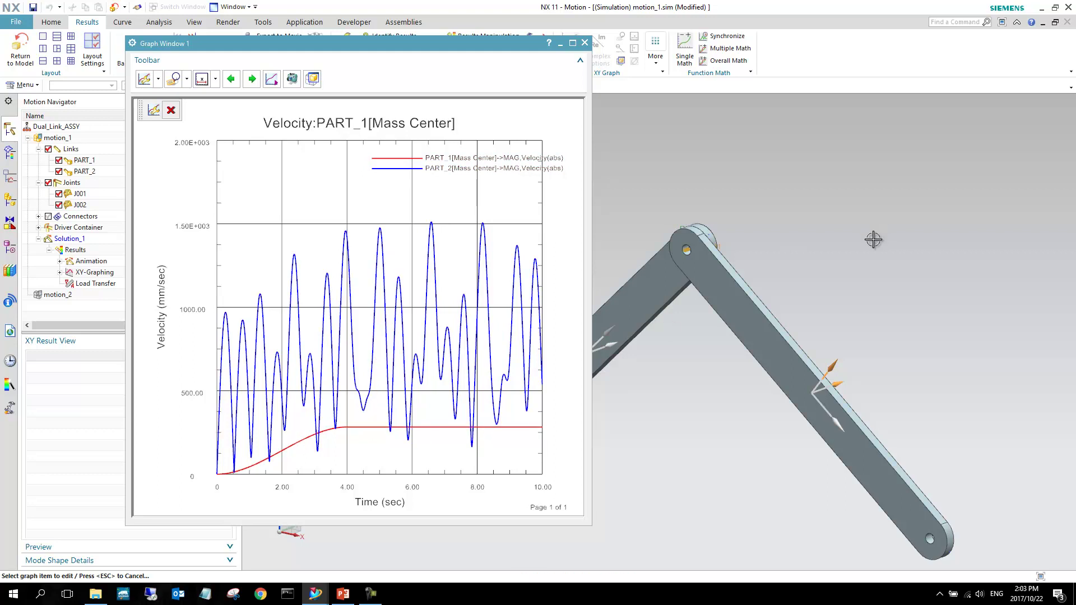
scroll(843, 231, down, 2)
scroll(843, 230, down, 2)
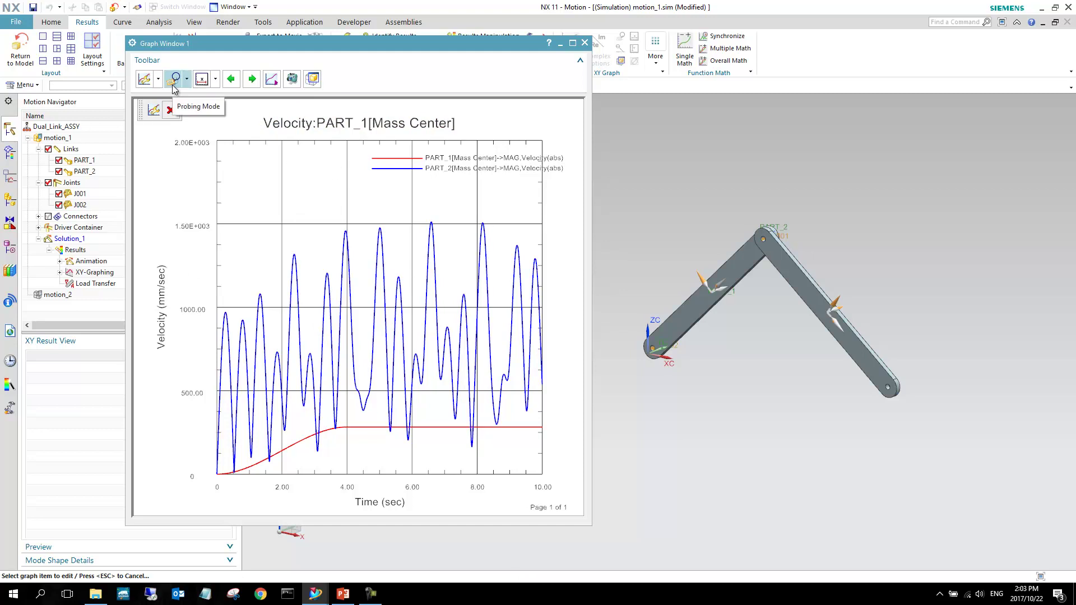
Turn on Probing Mode and mark curve values at 8.89, 3.39, 4.29 and 5.56 s
click(173, 83)
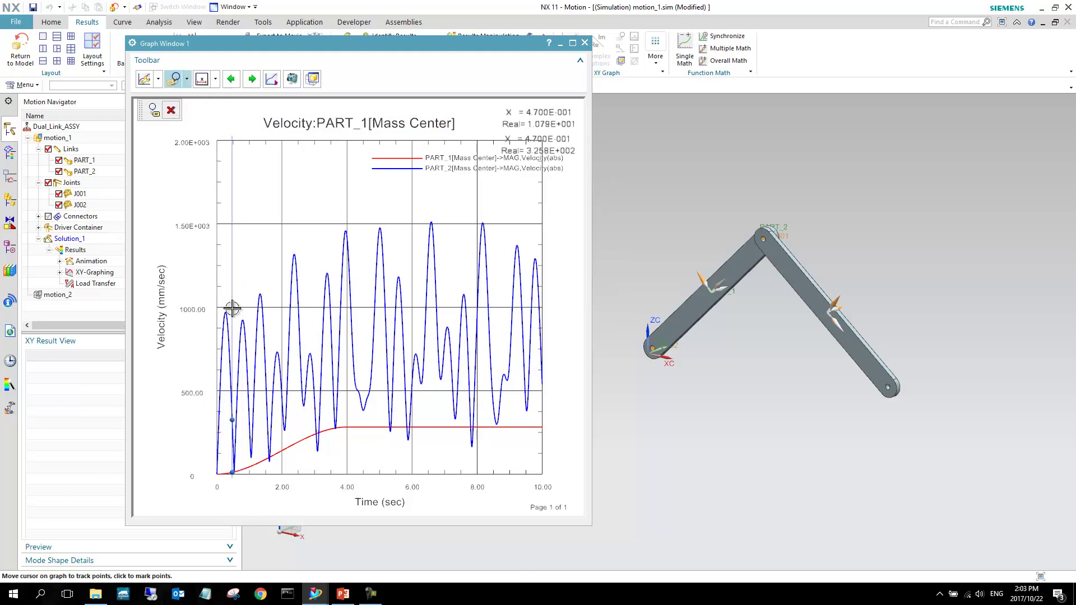
click(506, 329)
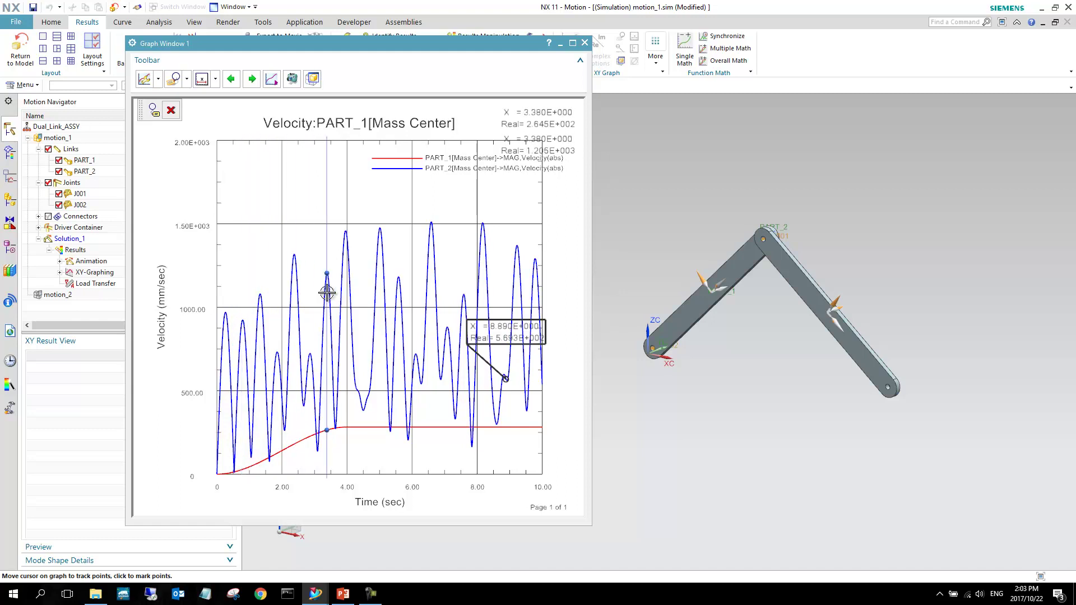
click(327, 227)
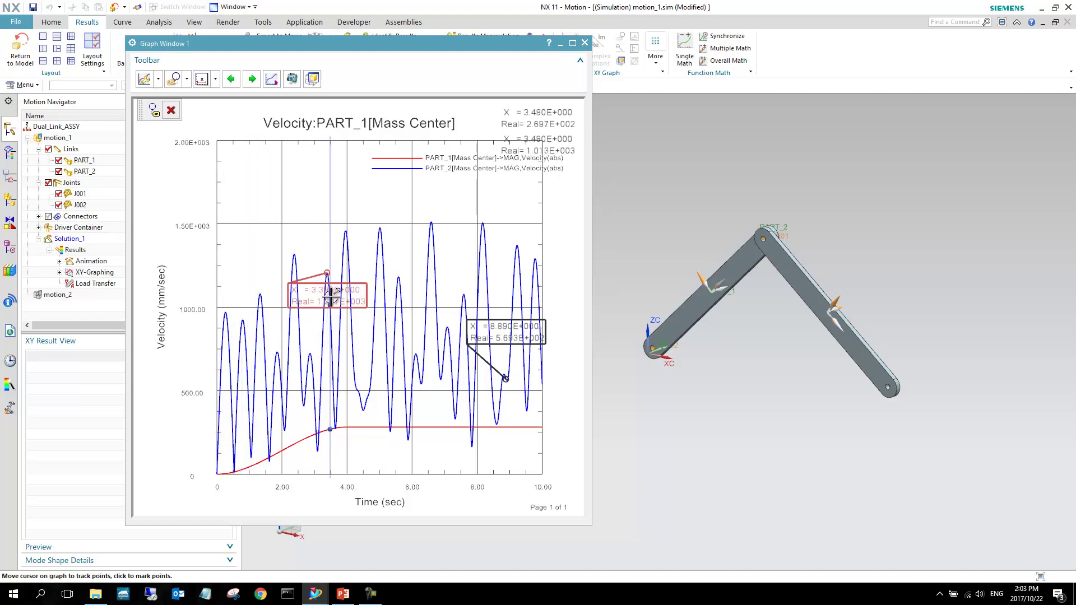
click(357, 428)
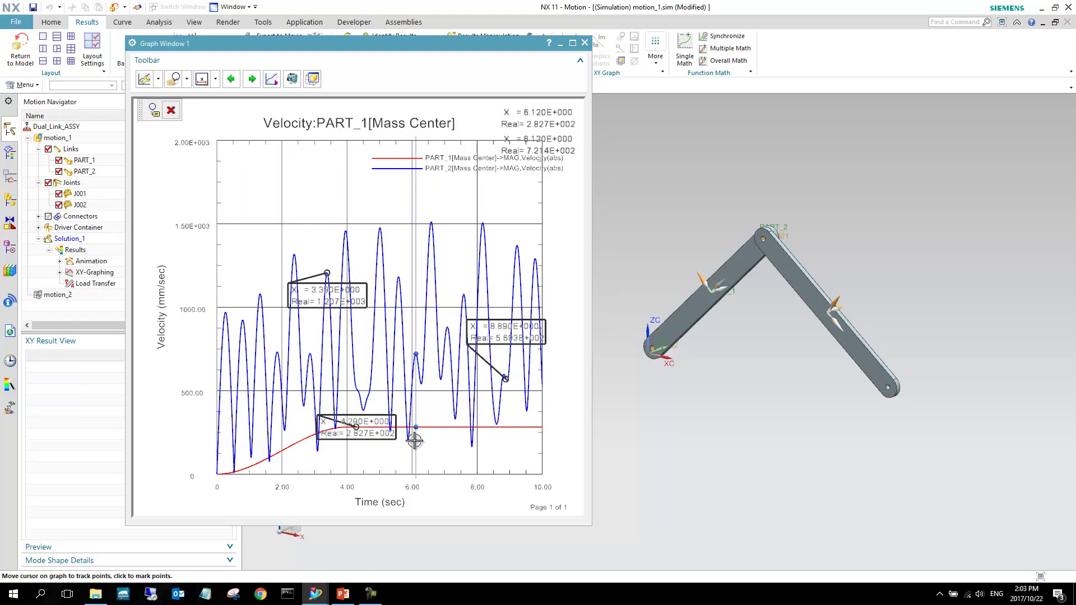
click(397, 280)
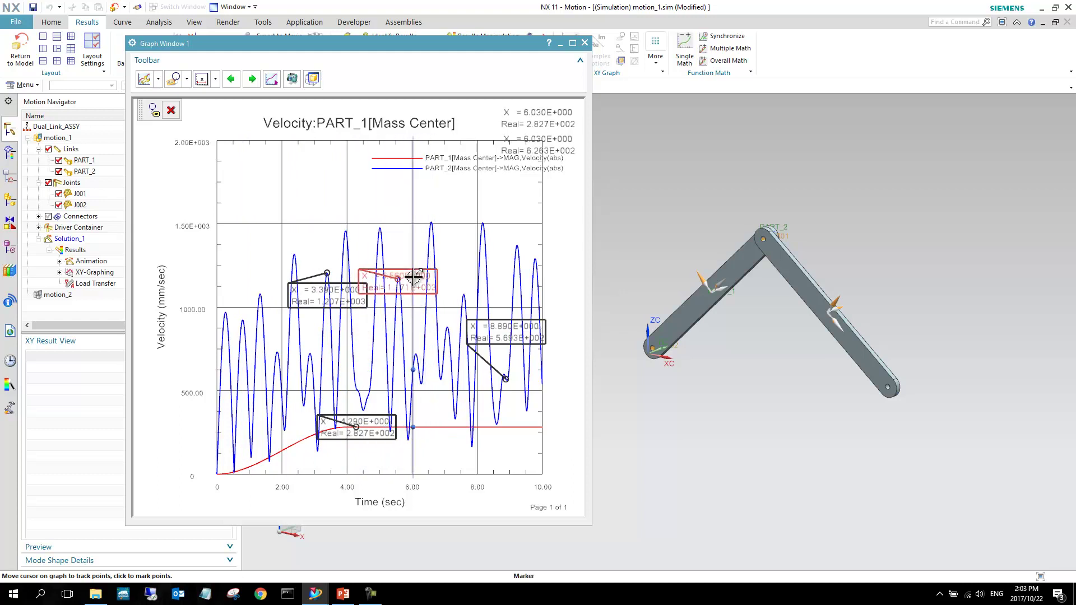
Rearrange the probe labels, add one at 6.75 s on the red curve, then minimize the graph
drag(405, 286, 459, 198)
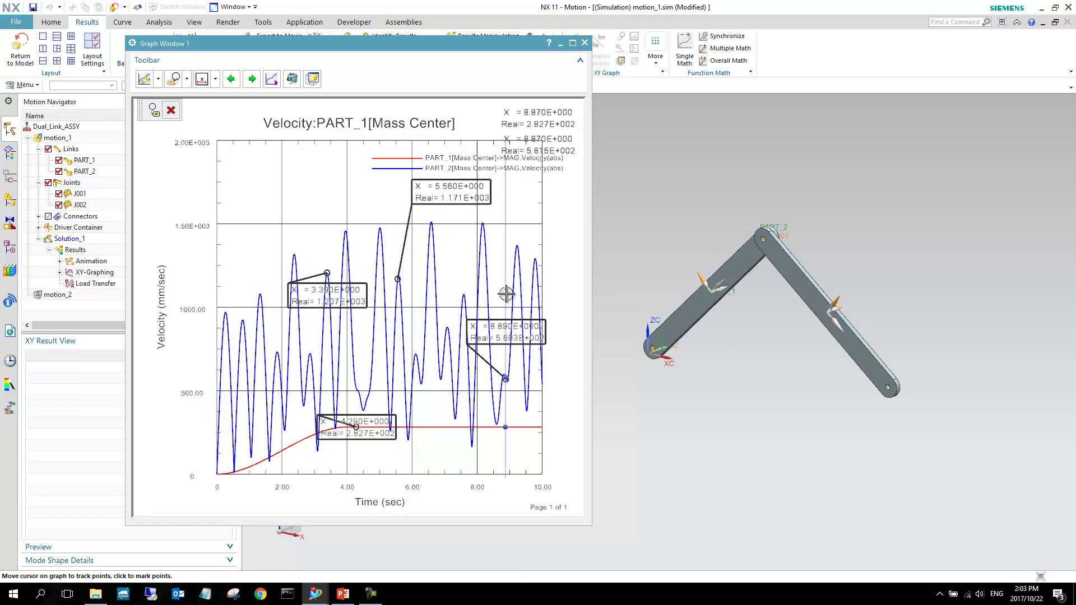
drag(515, 337, 467, 266)
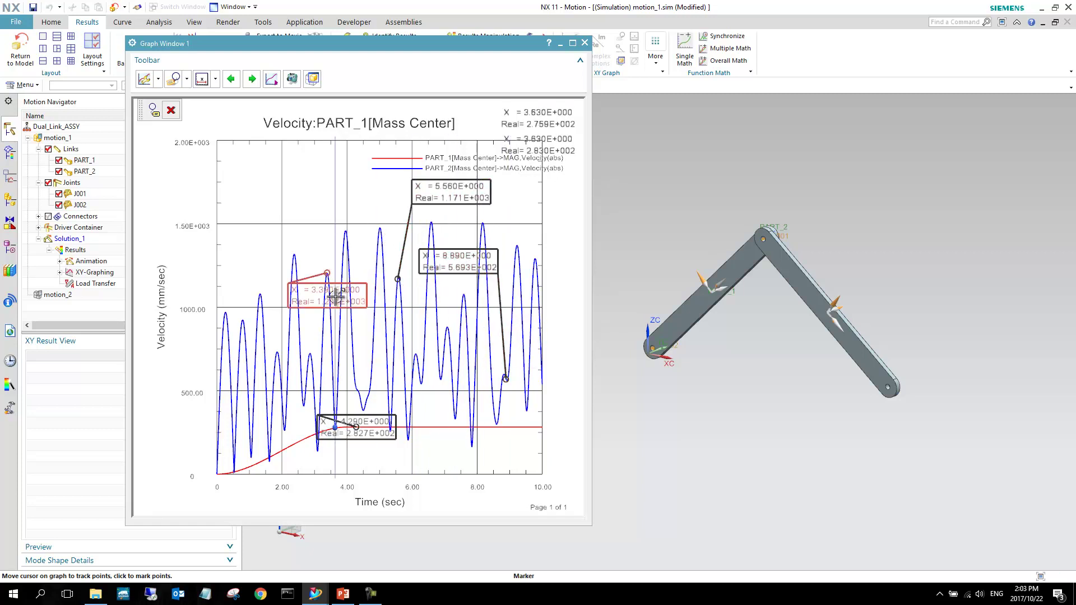
drag(328, 296, 255, 222)
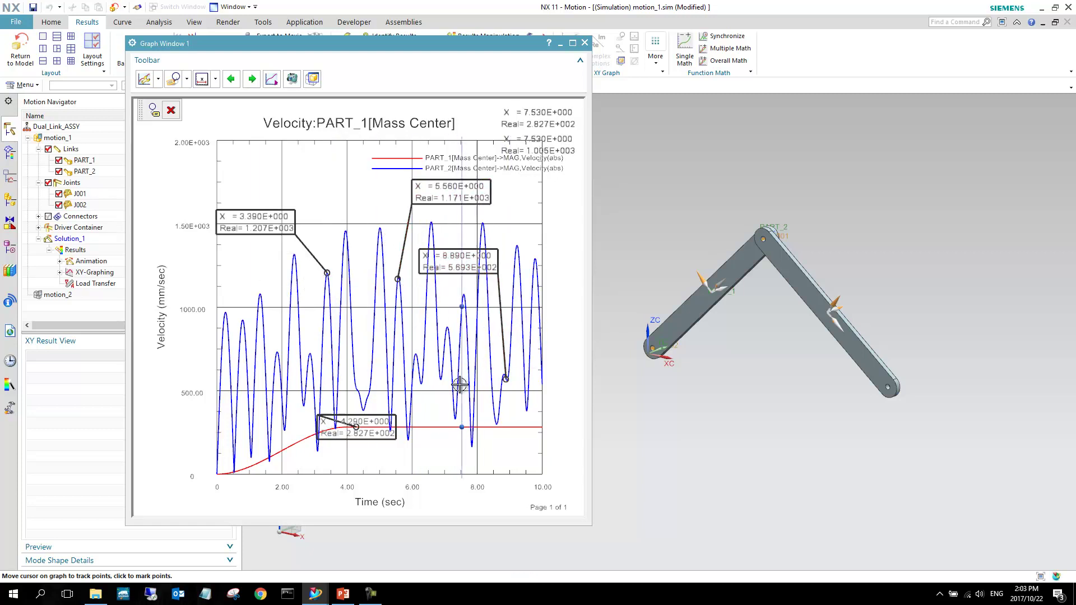
click(443, 427)
drag(442, 427, 497, 468)
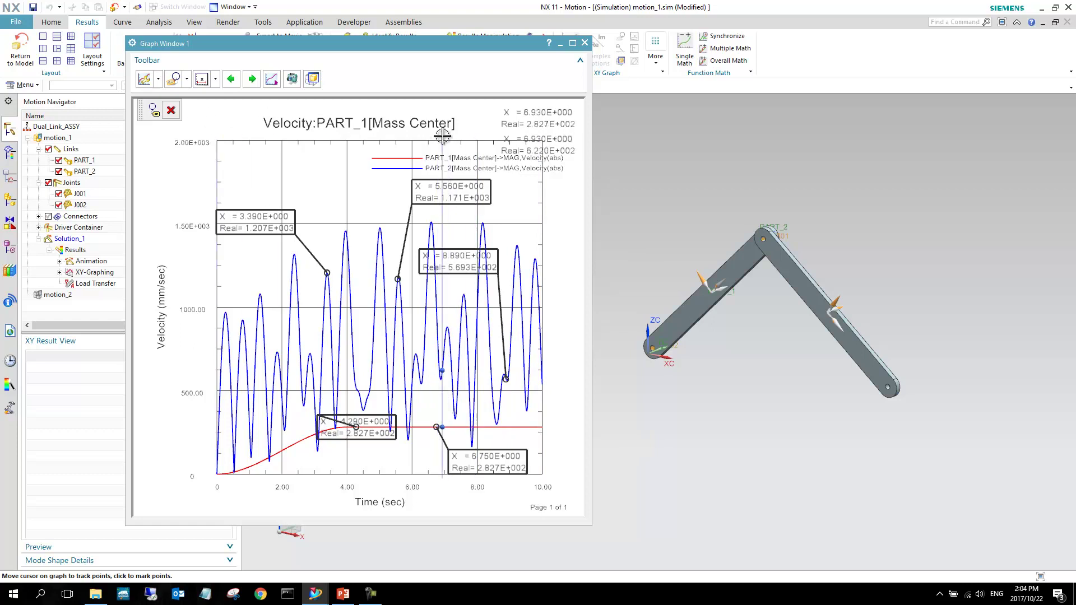
click(560, 42)
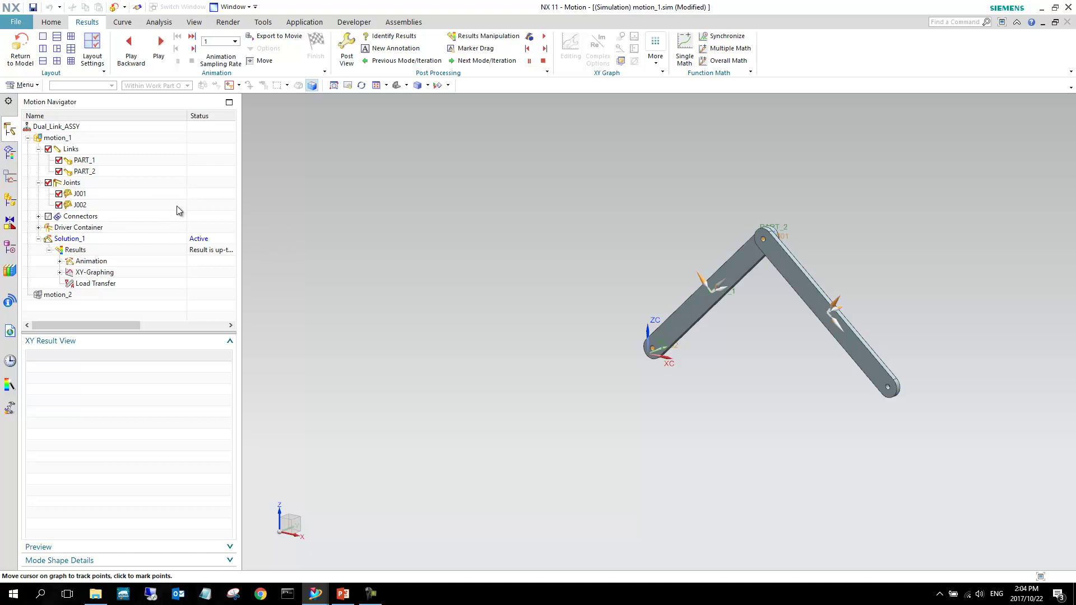
Check PART_1's displacement results, then return to the Home tab and clear the selection
click(122, 159)
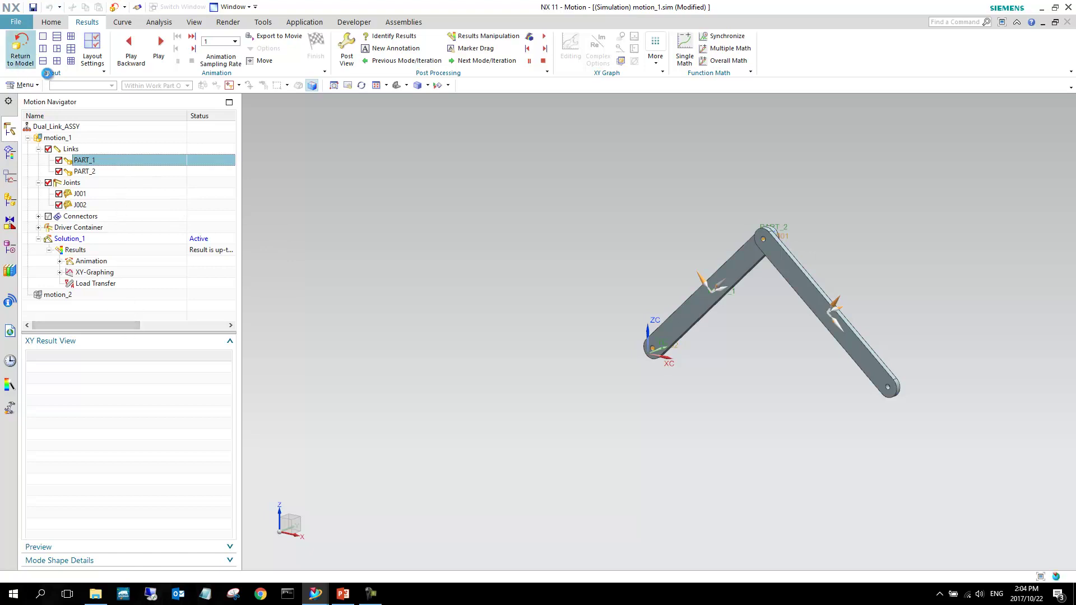
click(100, 163)
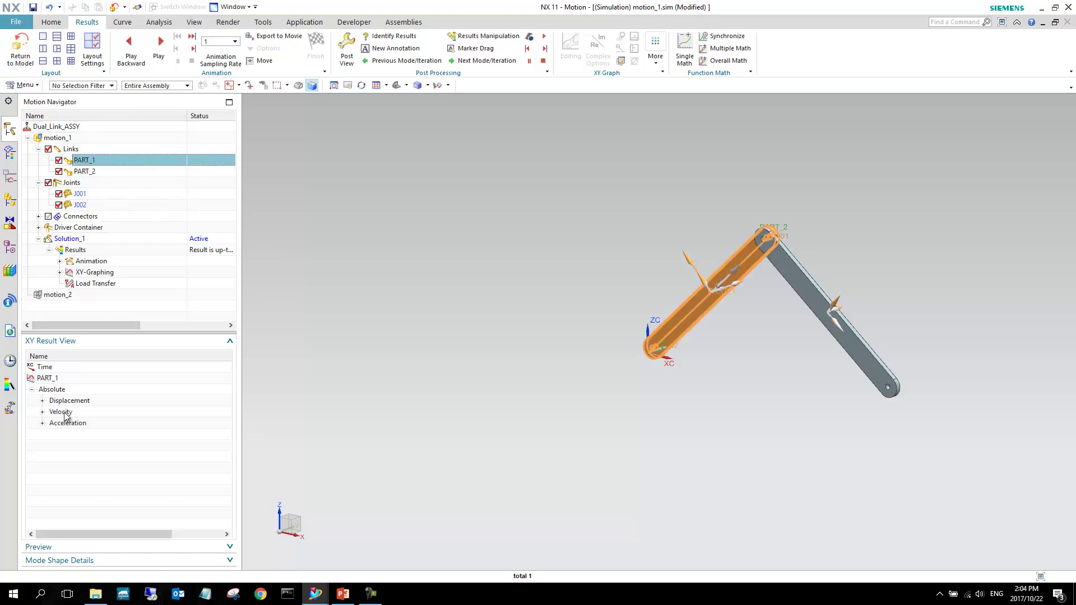
click(42, 400)
click(42, 400)
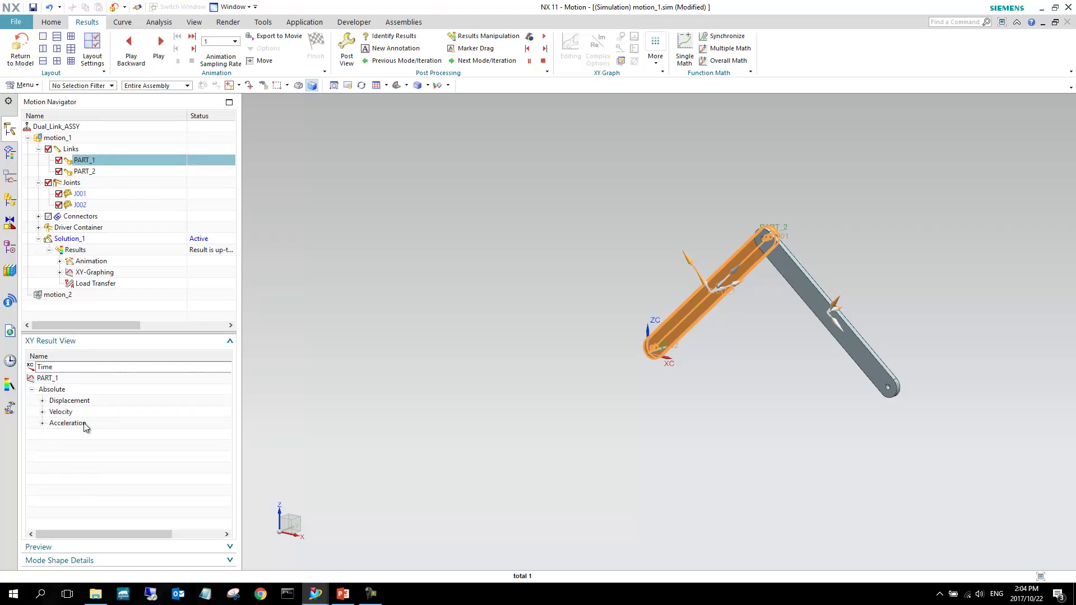
click(51, 22)
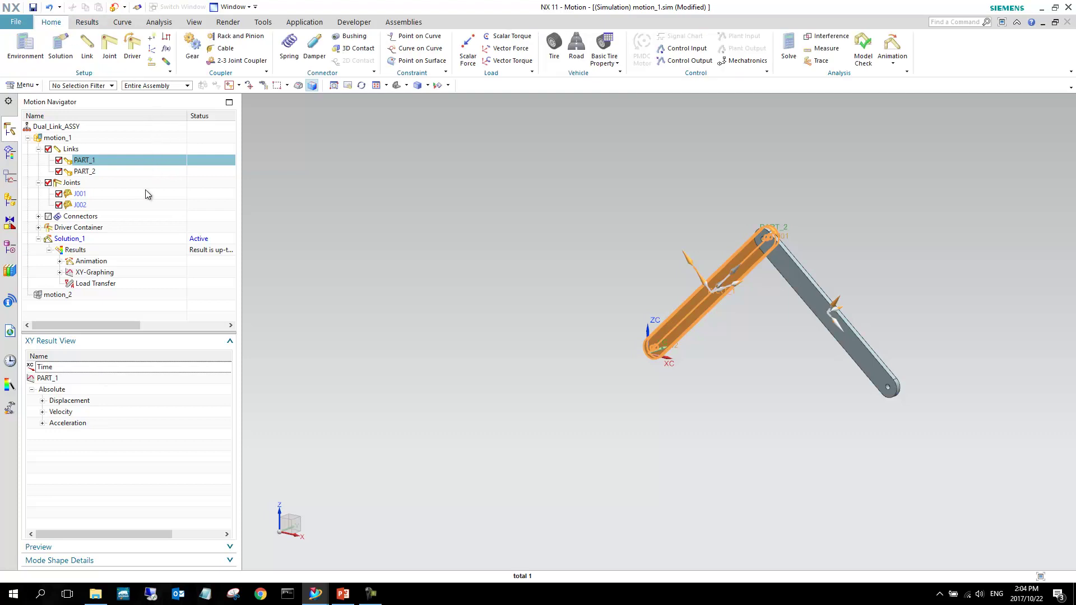
click(95, 307)
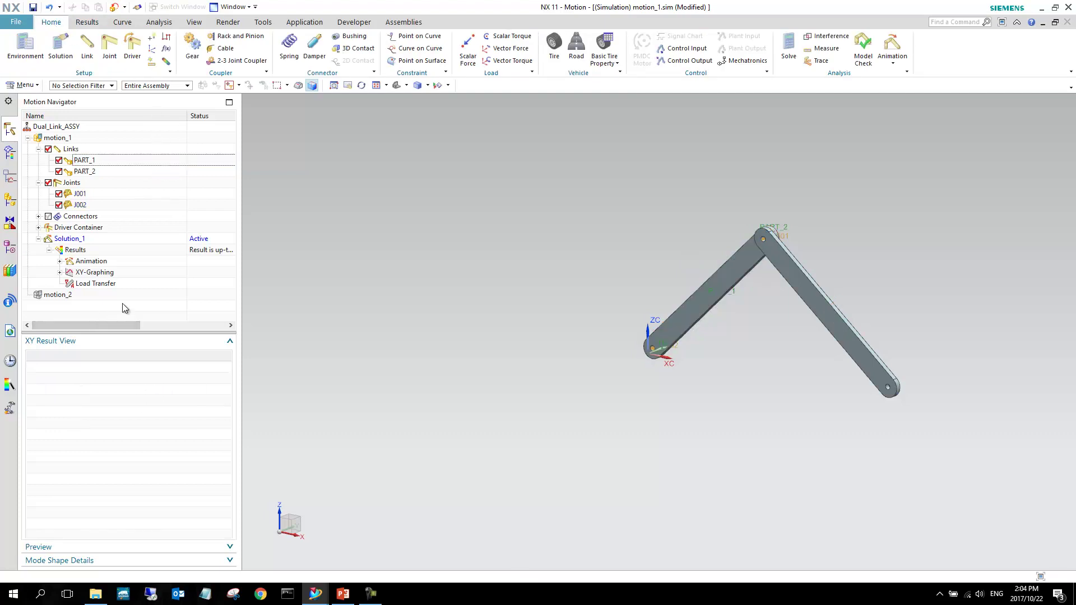
Create marker A001 on link PART_2 at a point picked on its face
click(152, 52)
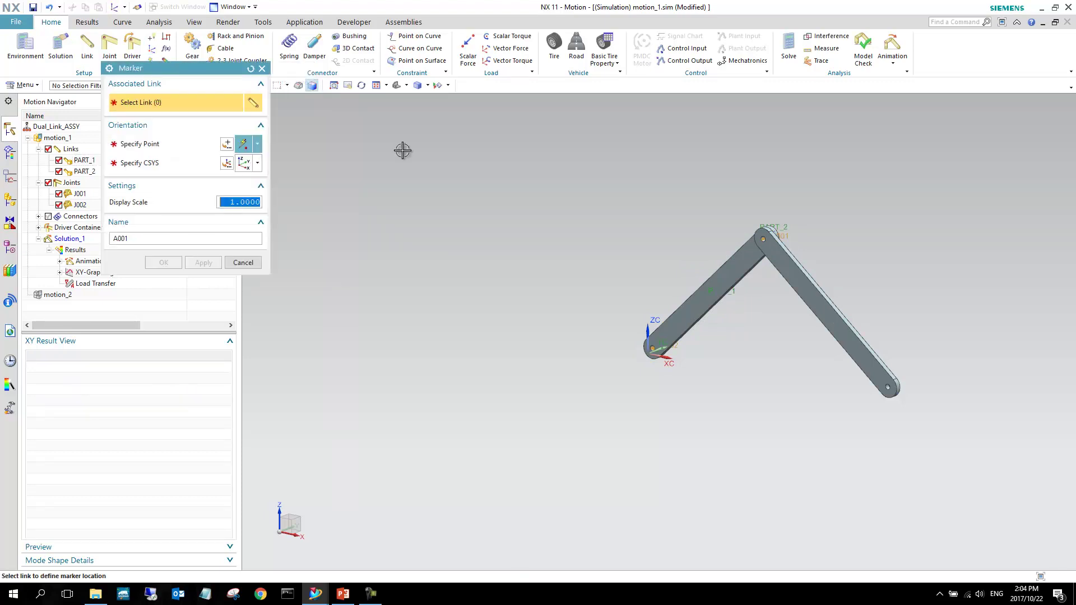
scroll(894, 282, up, 2)
scroll(894, 281, up, 1)
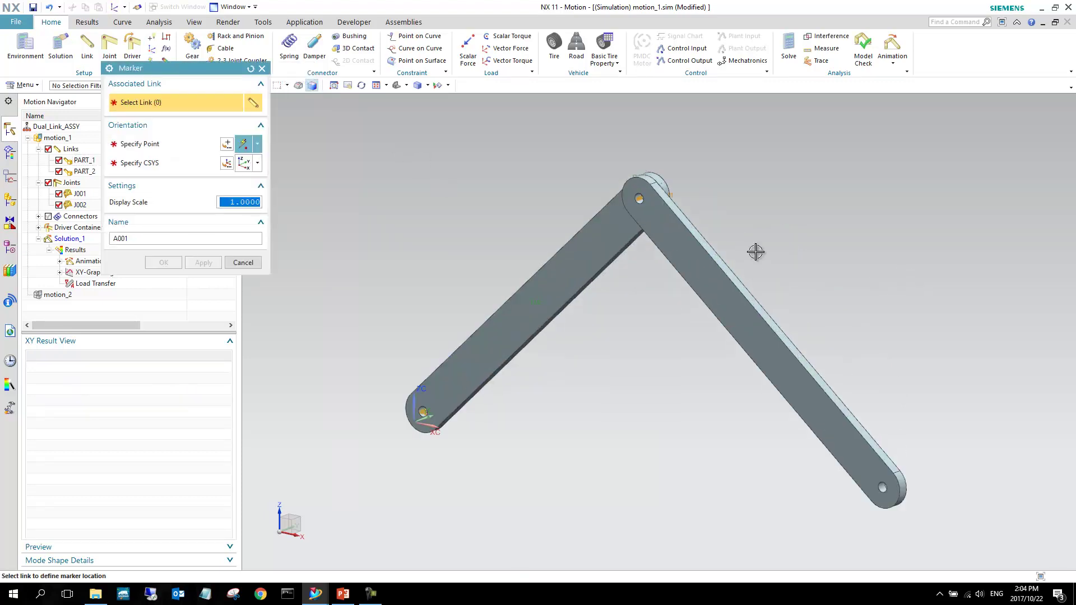
click(695, 240)
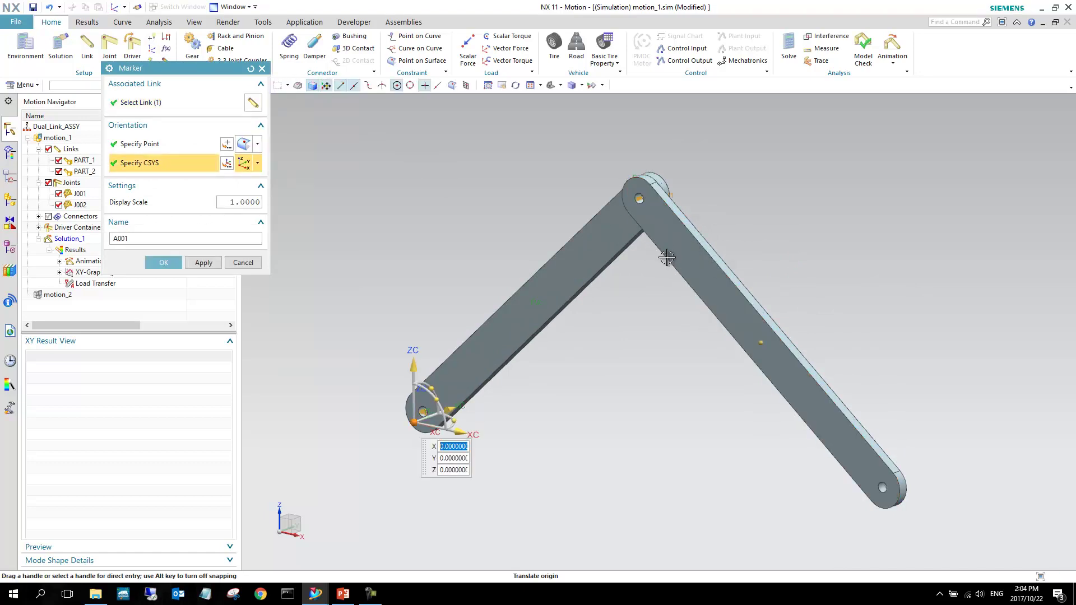
click(228, 145)
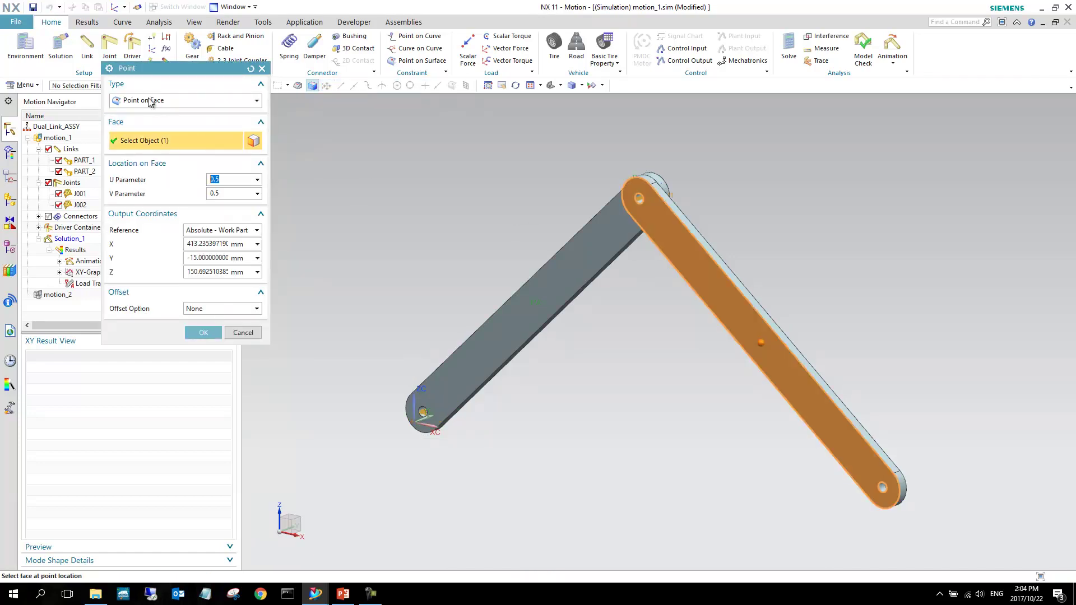
click(841, 435)
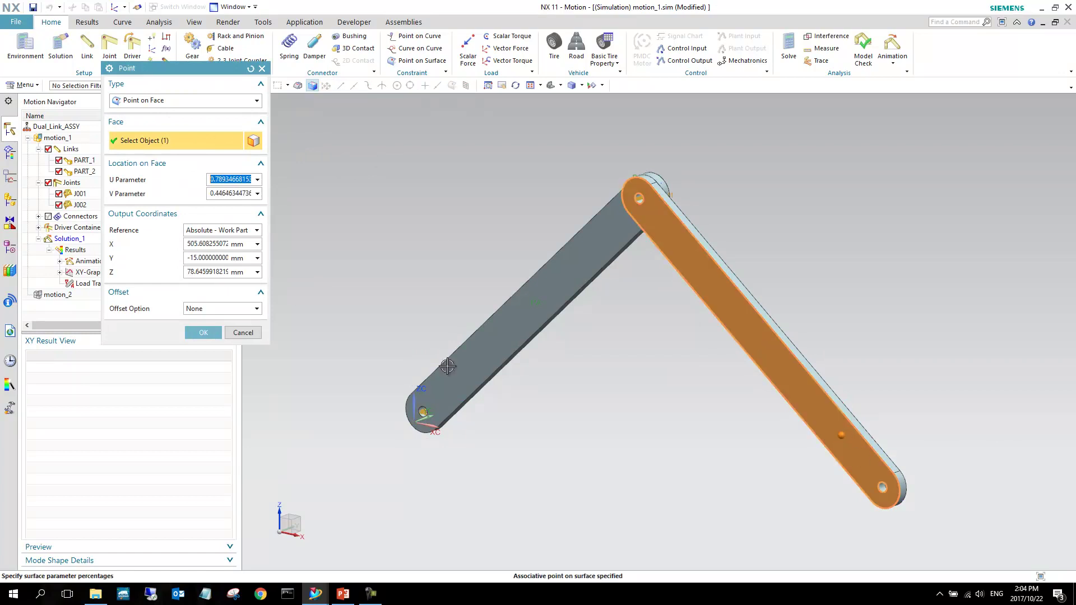
click(203, 332)
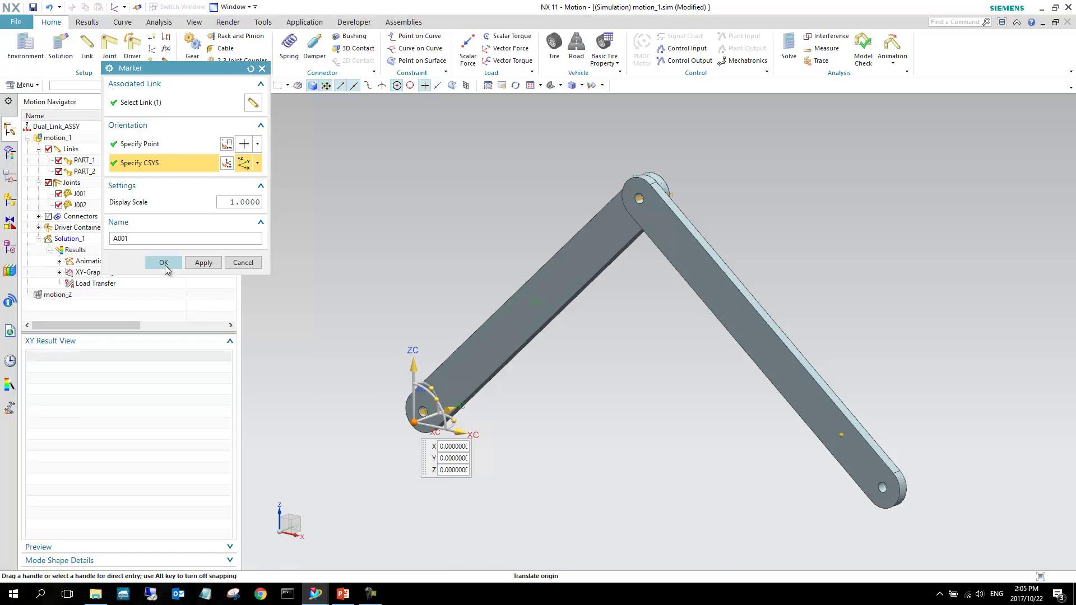
click(164, 263)
scroll(803, 408, up, 5)
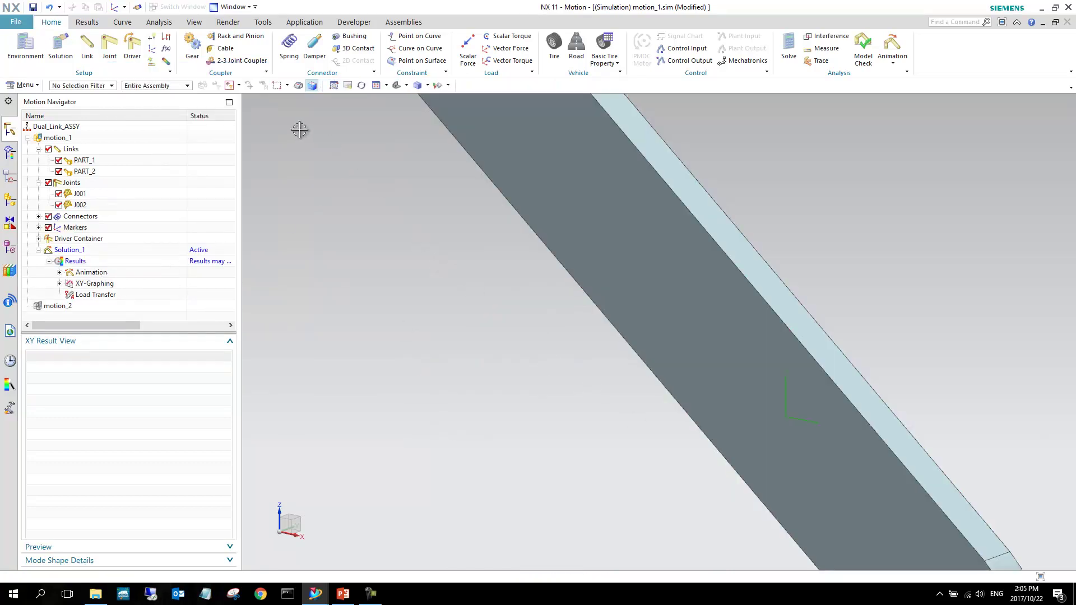
Add displacement sensor Se001 on marker A001, using the Linear Magnitude component
click(150, 62)
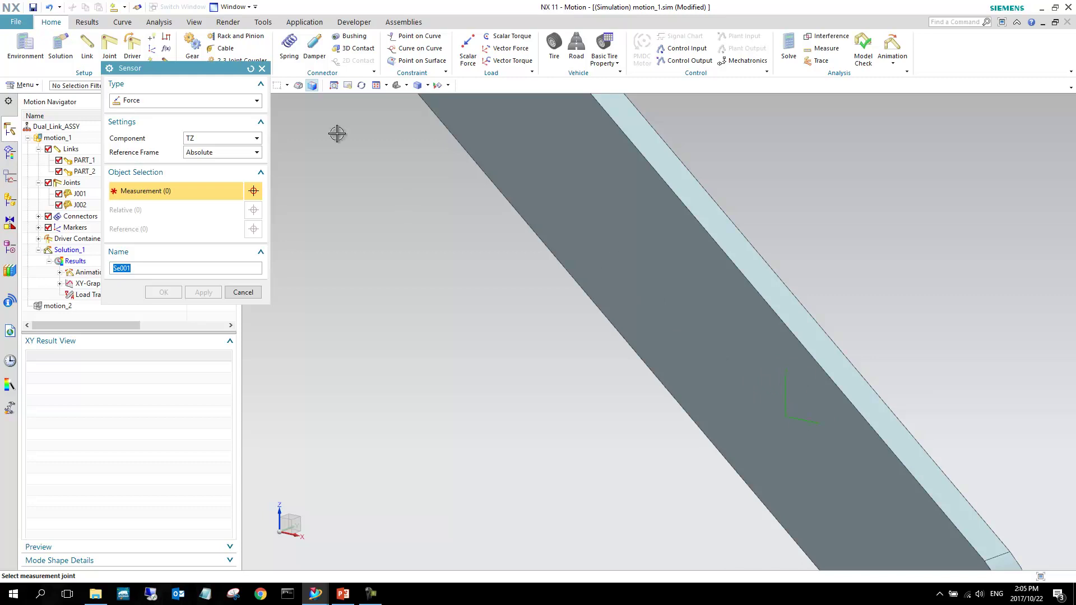
click(227, 102)
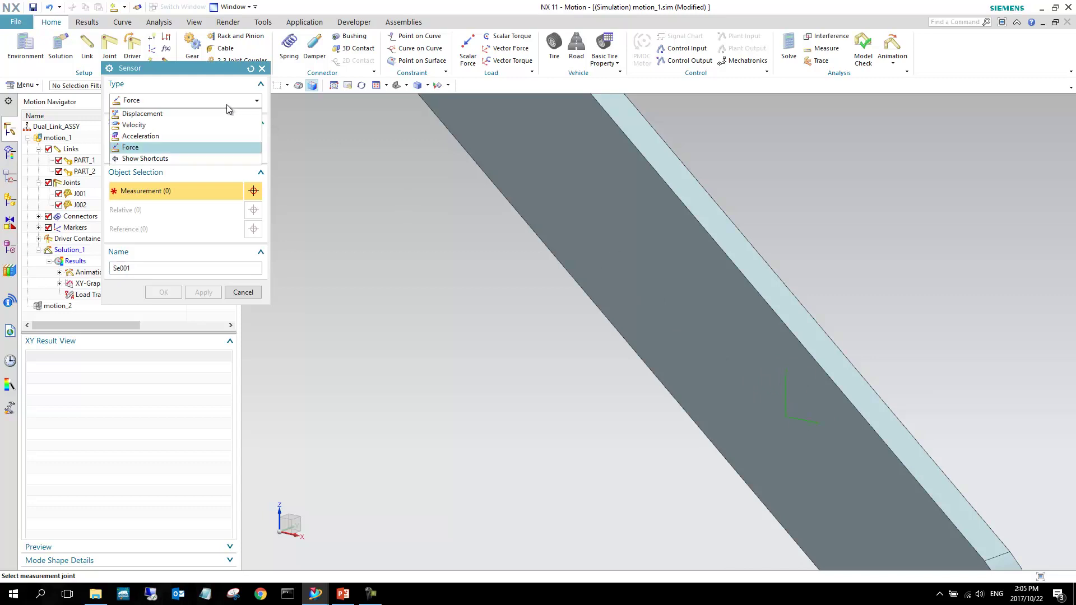
click(183, 114)
click(787, 413)
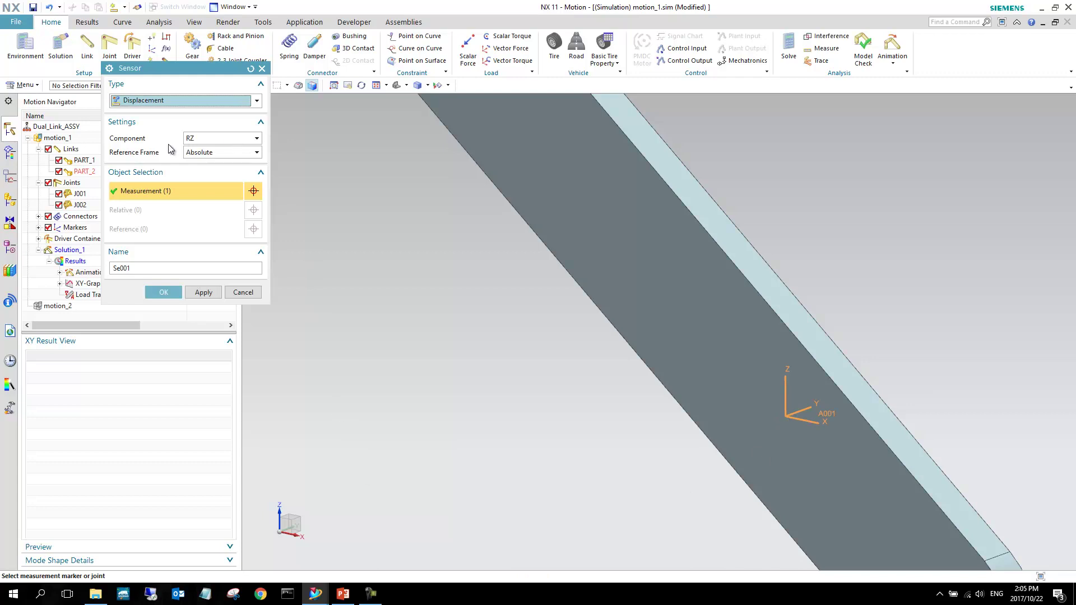
click(226, 139)
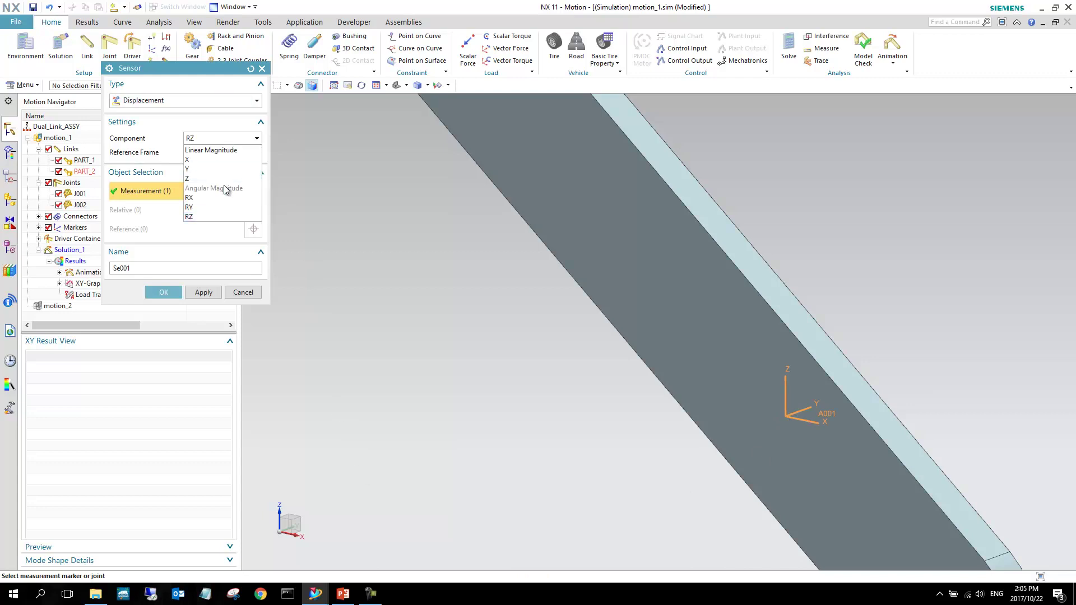
click(222, 150)
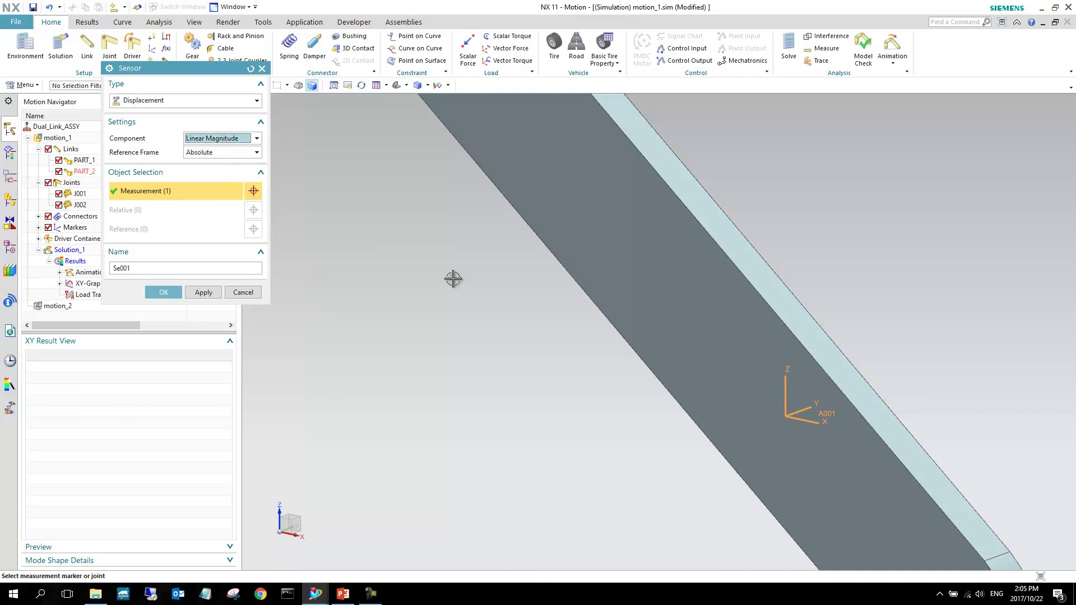
scroll(507, 295, down, 5)
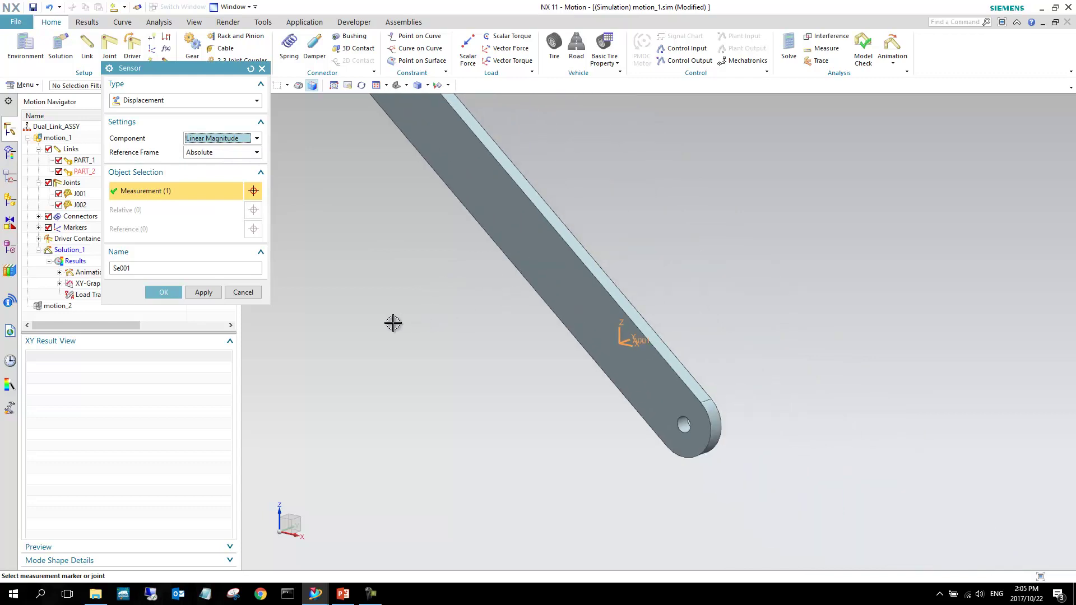
click(164, 292)
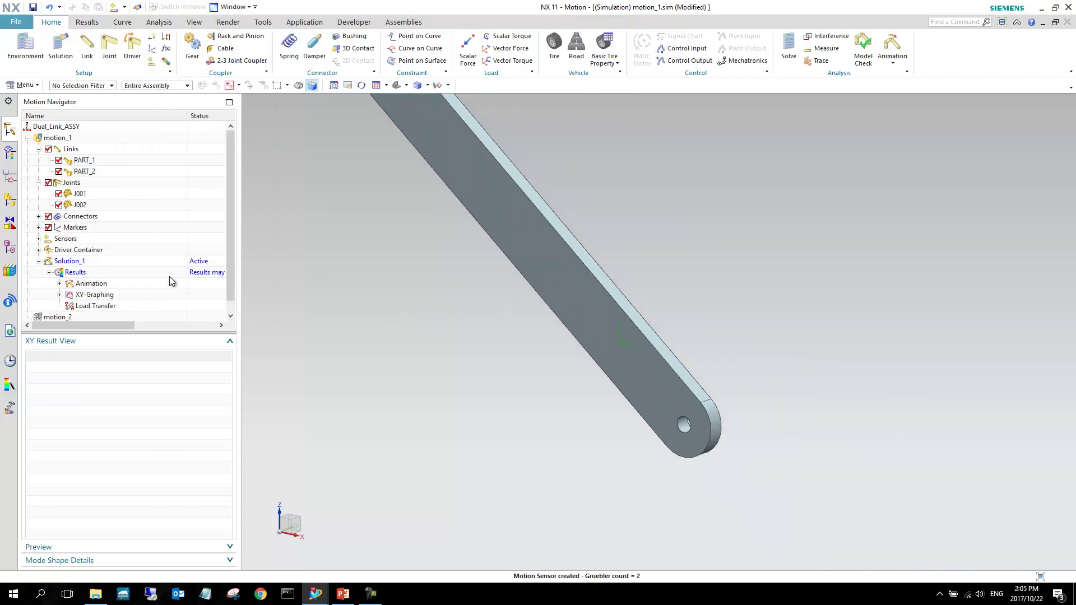
Expand the Sensors group to show sensor Se001's result entries
click(39, 239)
click(77, 251)
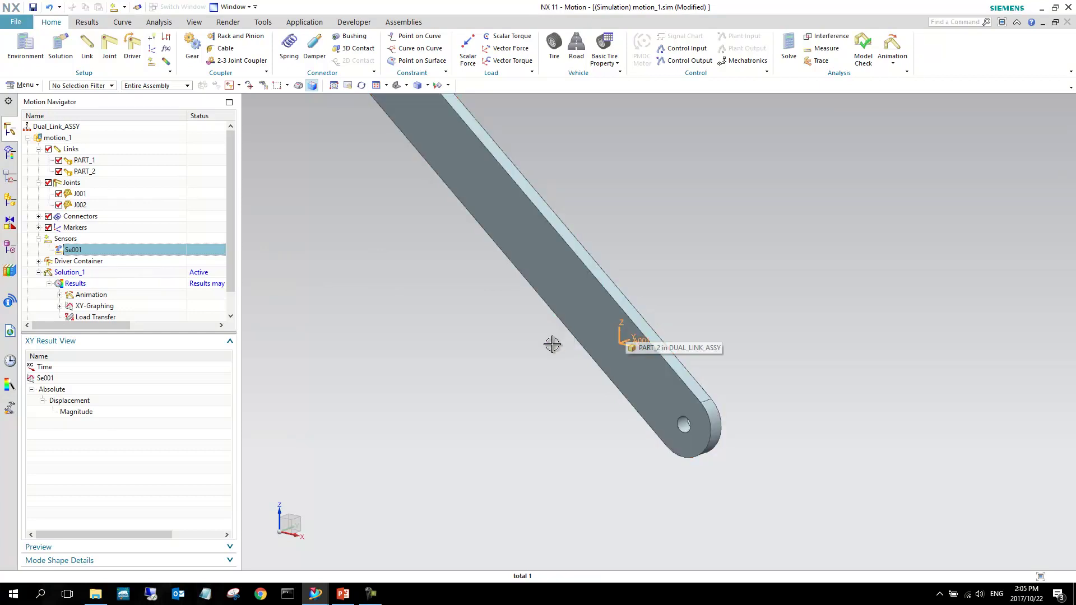
scroll(609, 345, down, 5)
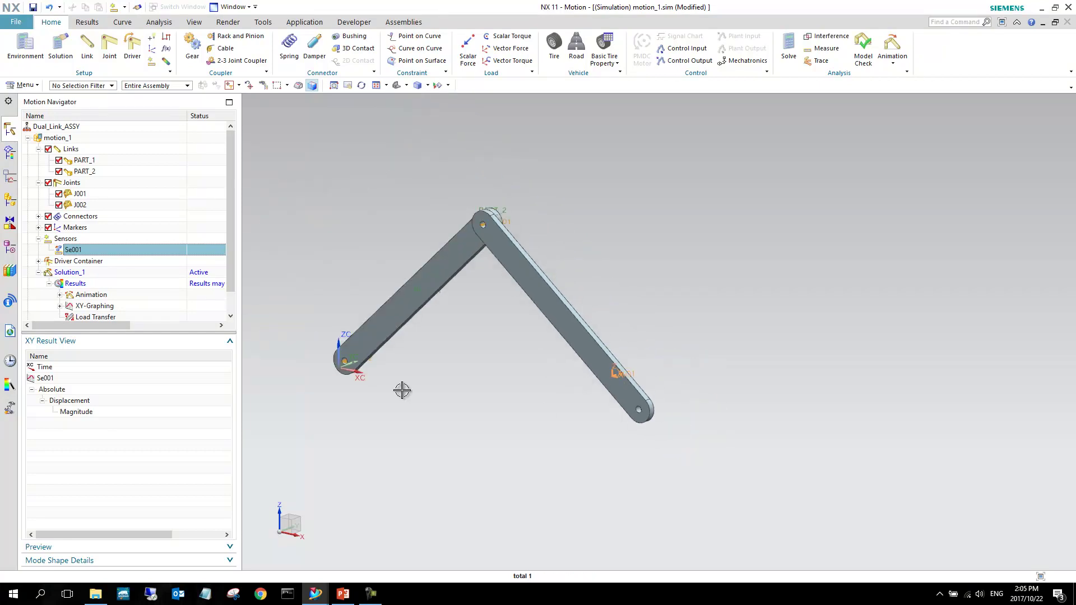
Re-solve Solution_1 through 5.00 s and dismiss the solver information window
right_click(77, 275)
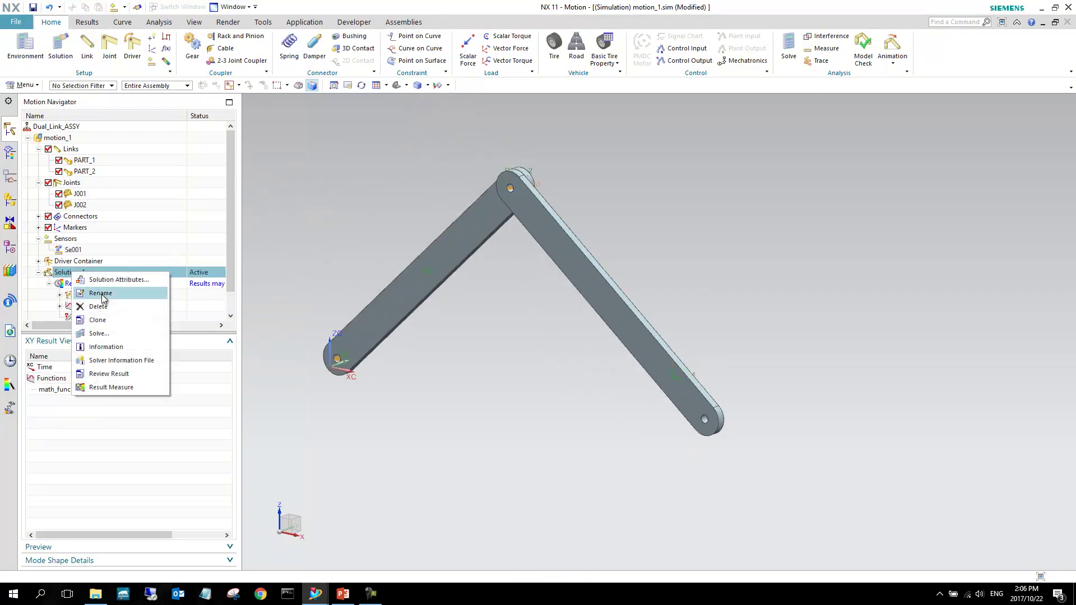
click(80, 253)
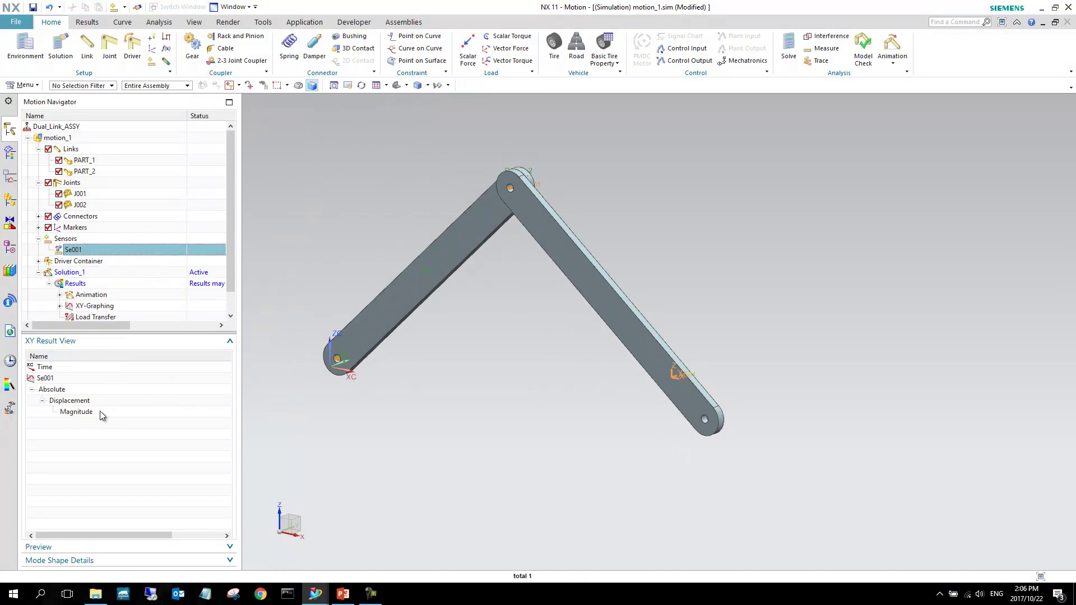
right_click(92, 274)
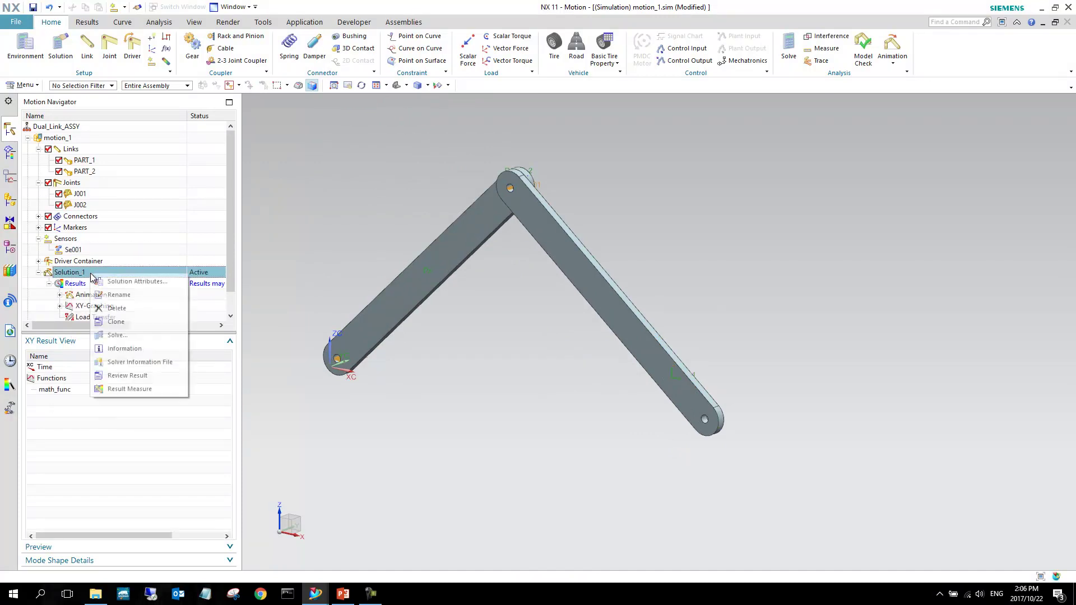
click(119, 334)
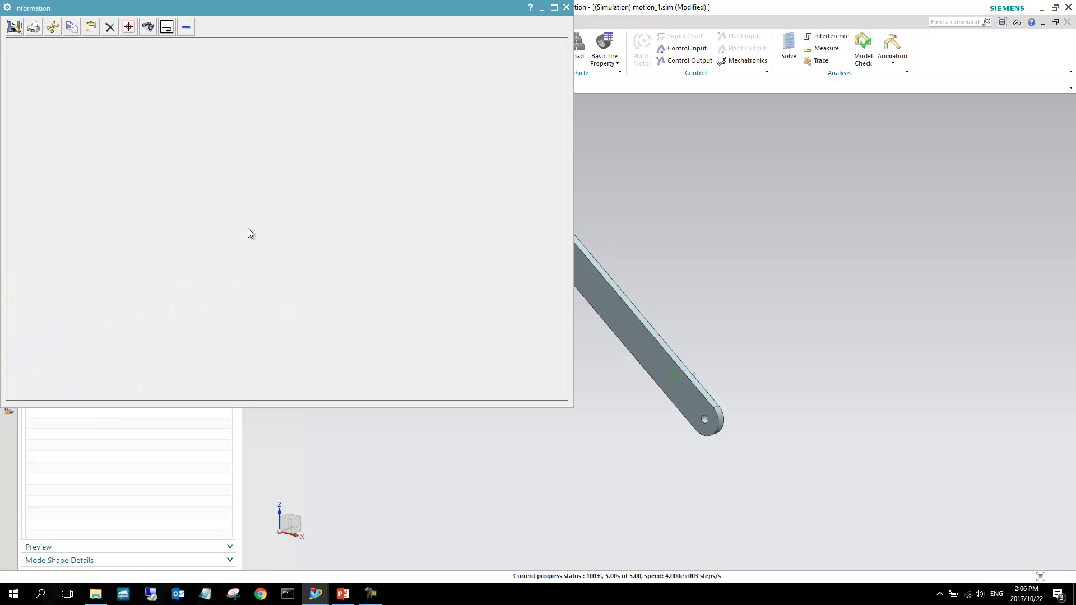
click(566, 7)
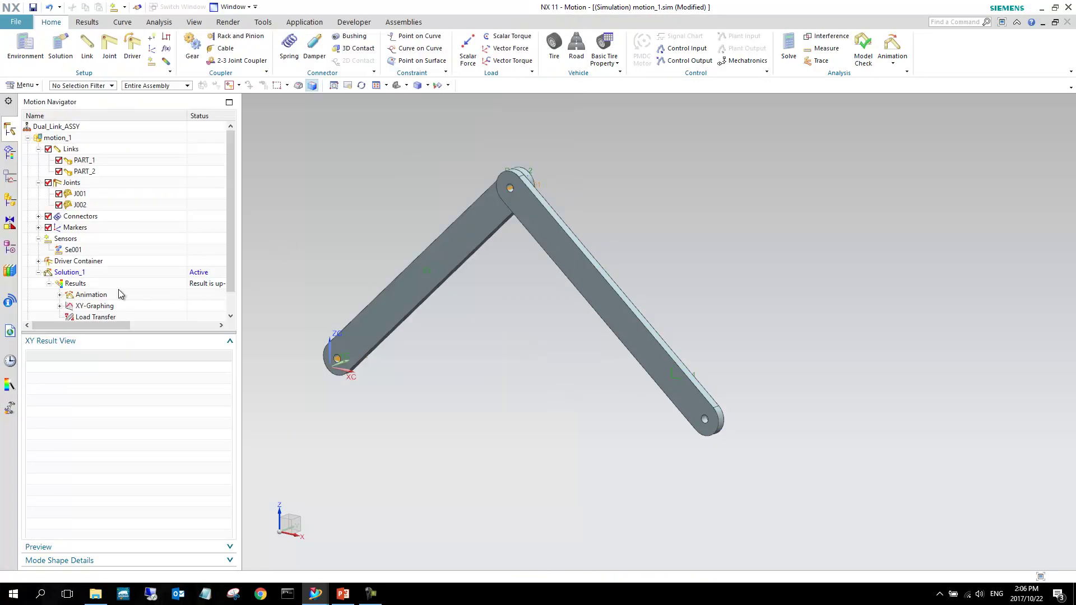
click(78, 250)
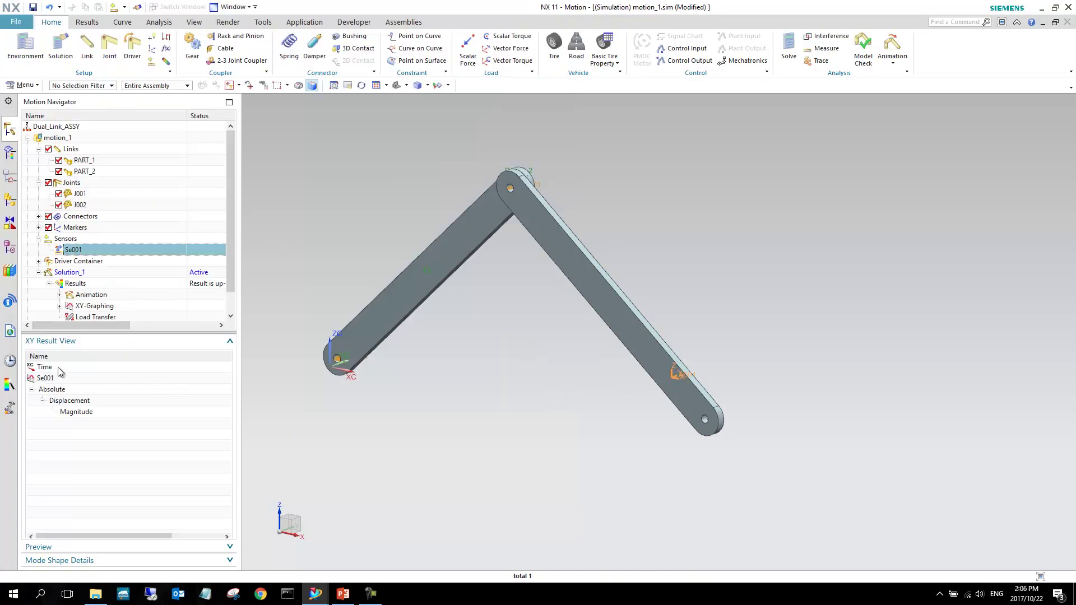
right_click(80, 418)
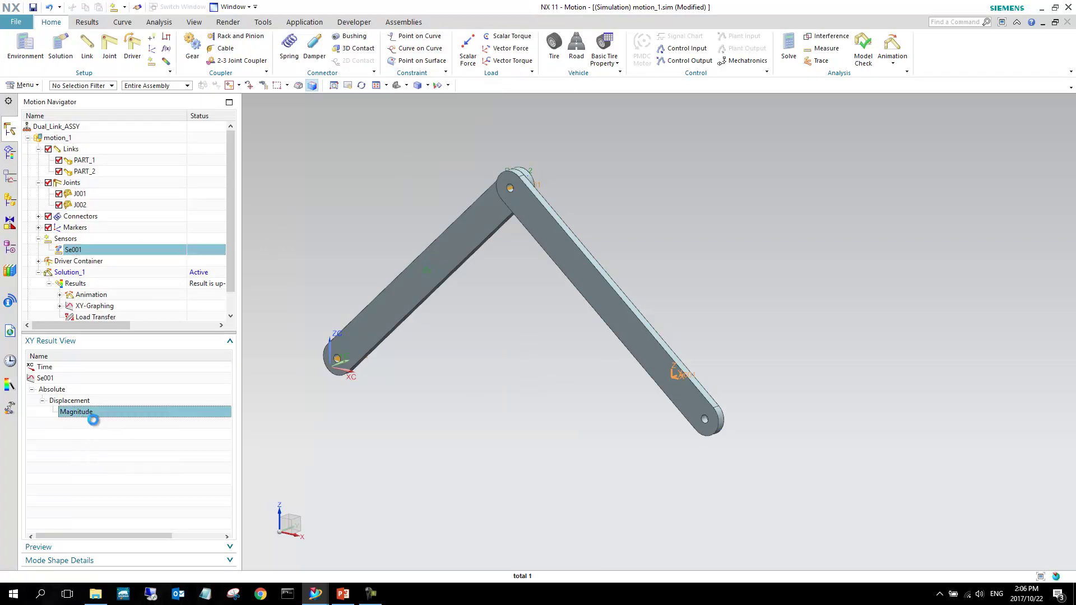
click(92, 424)
click(137, 93)
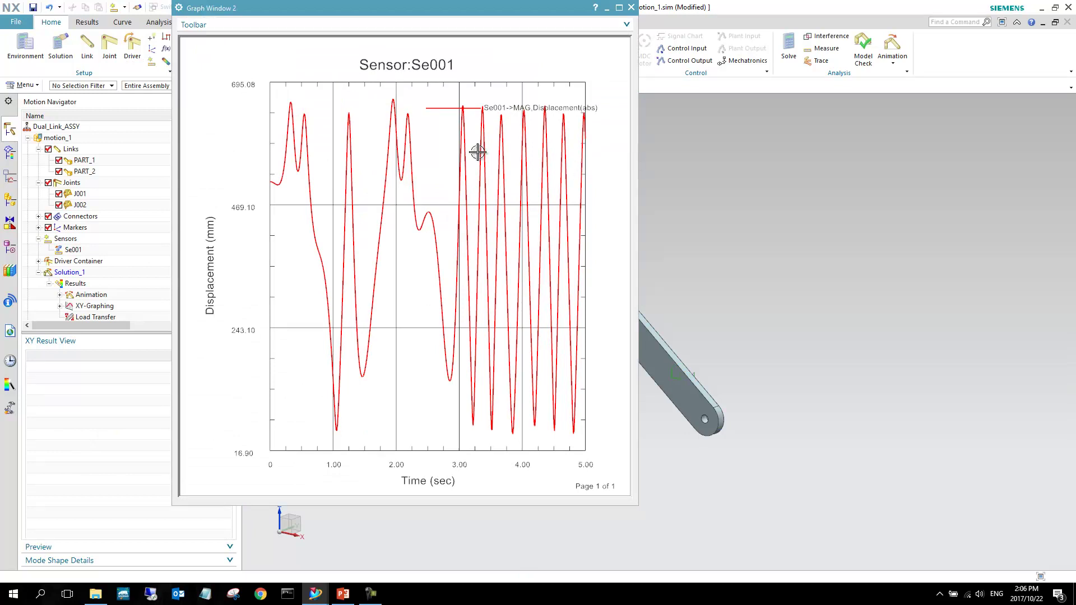
click(190, 24)
click(223, 45)
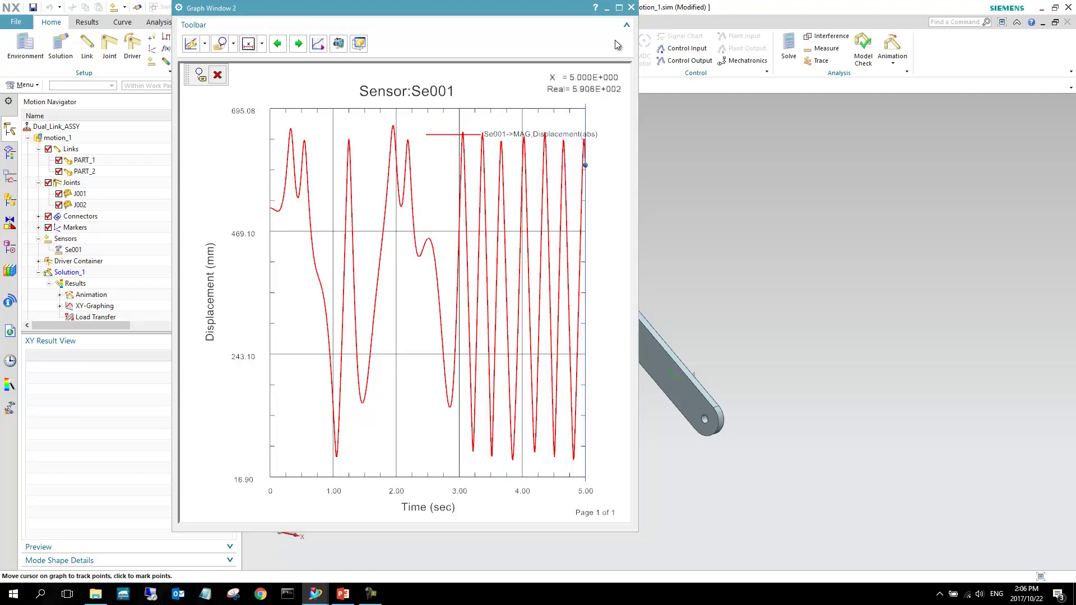
click(631, 7)
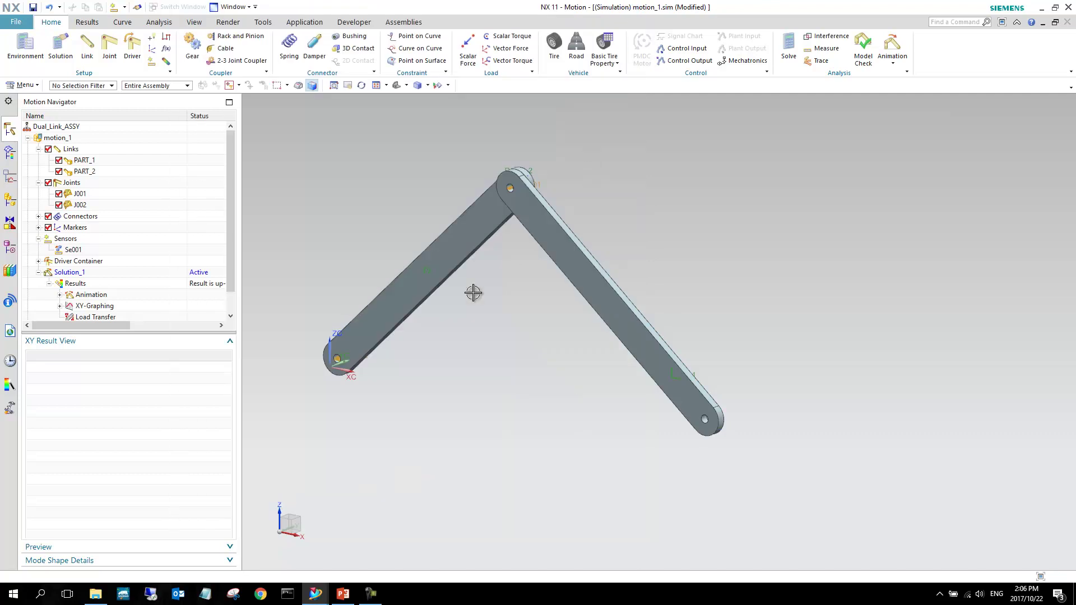